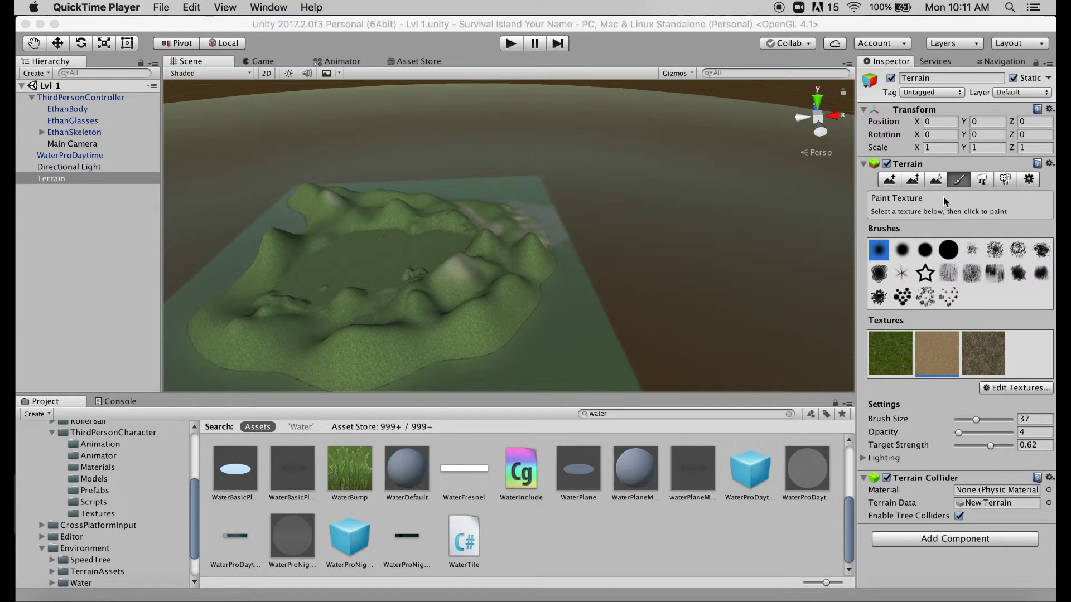
- Add the Palm_Desktop prefab as a placeable tree type for the terrain
click(982, 180)
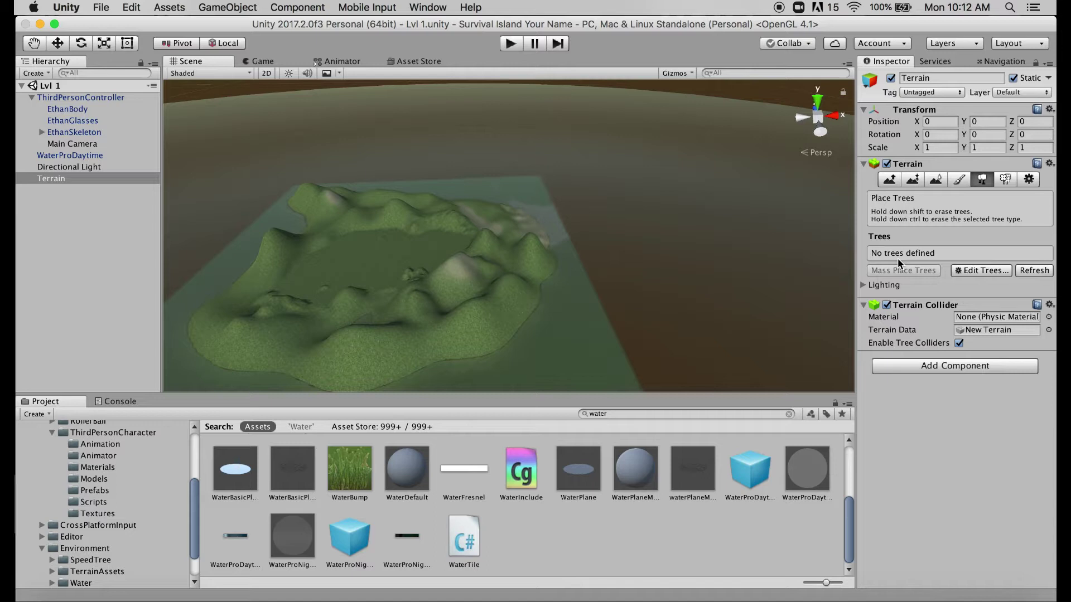
click(987, 272)
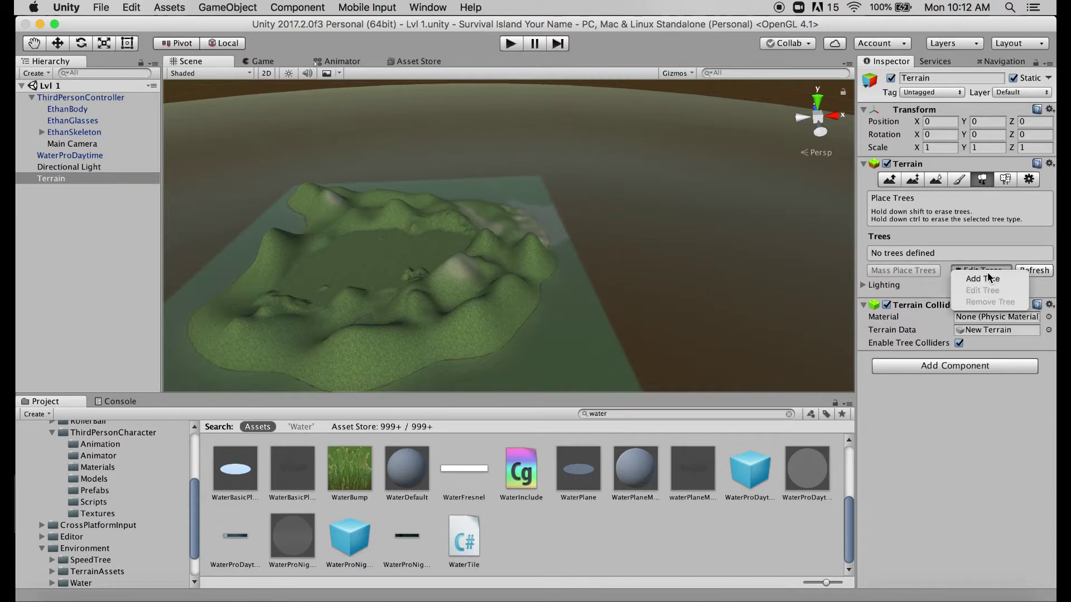
click(988, 278)
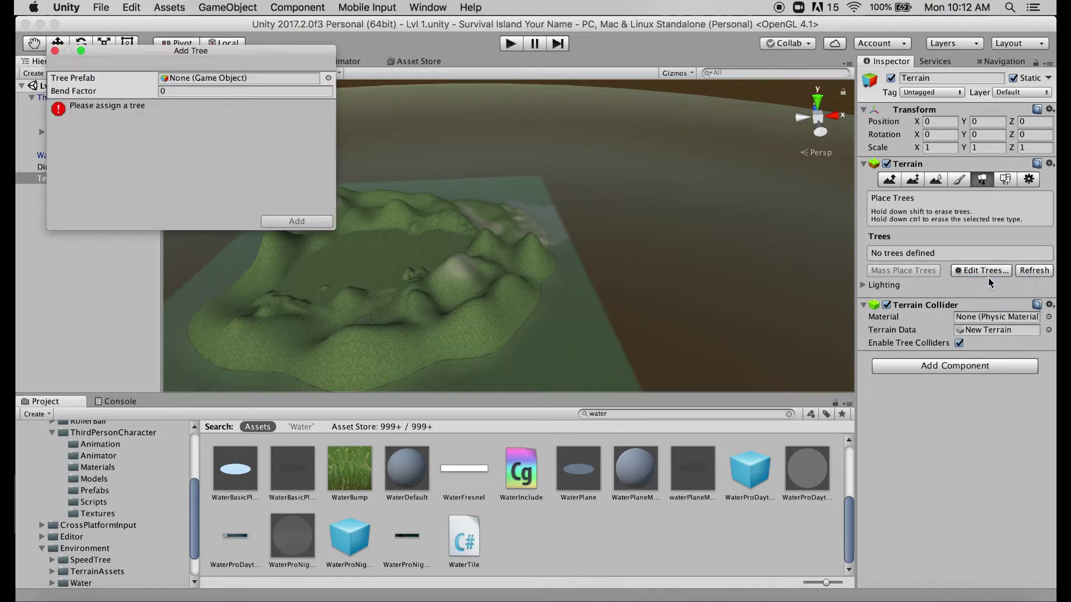
drag(231, 49, 268, 94)
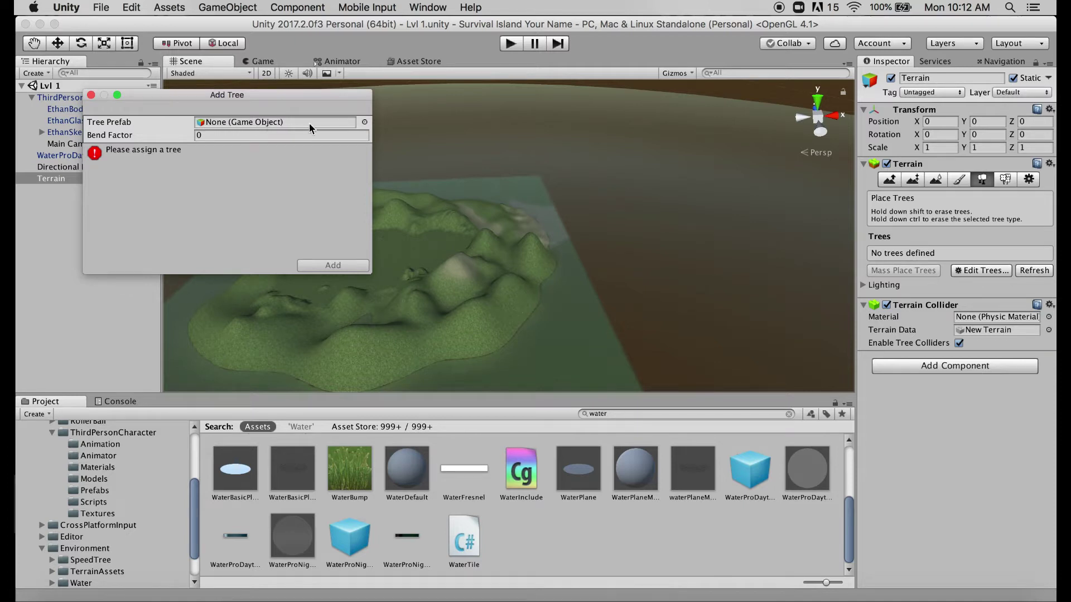
click(364, 123)
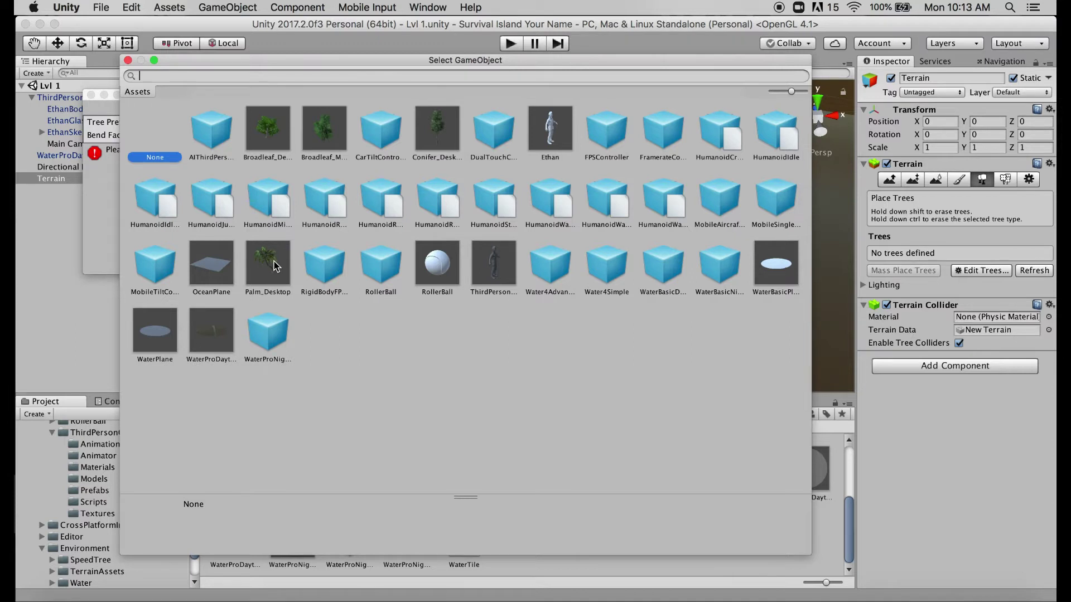
click(273, 266)
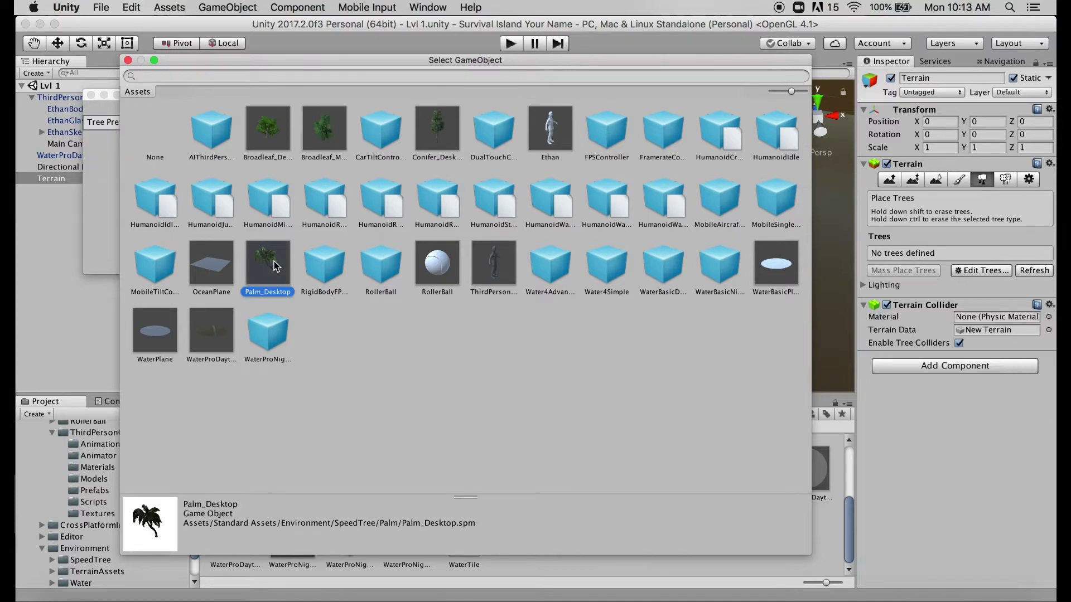
double_click(274, 265)
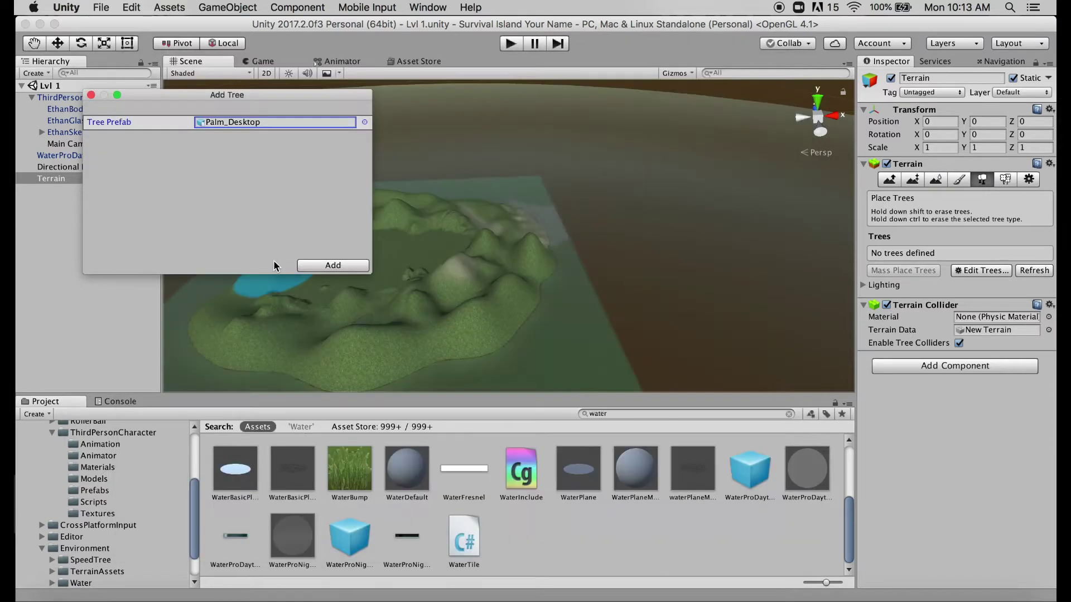
click(333, 266)
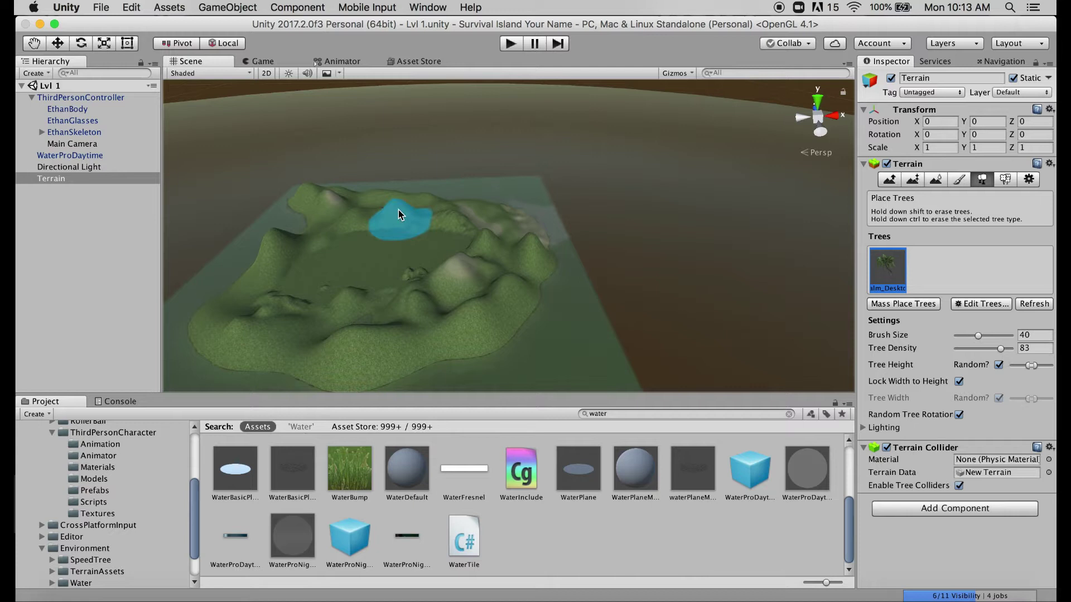
- Paint a dense strip of palms across the island's central valley and test-run the game, walking the character through them
mouse_move(446, 253)
mouse_down()
mouse_move(430, 240)
mouse_move(292, 285)
mouse_up()
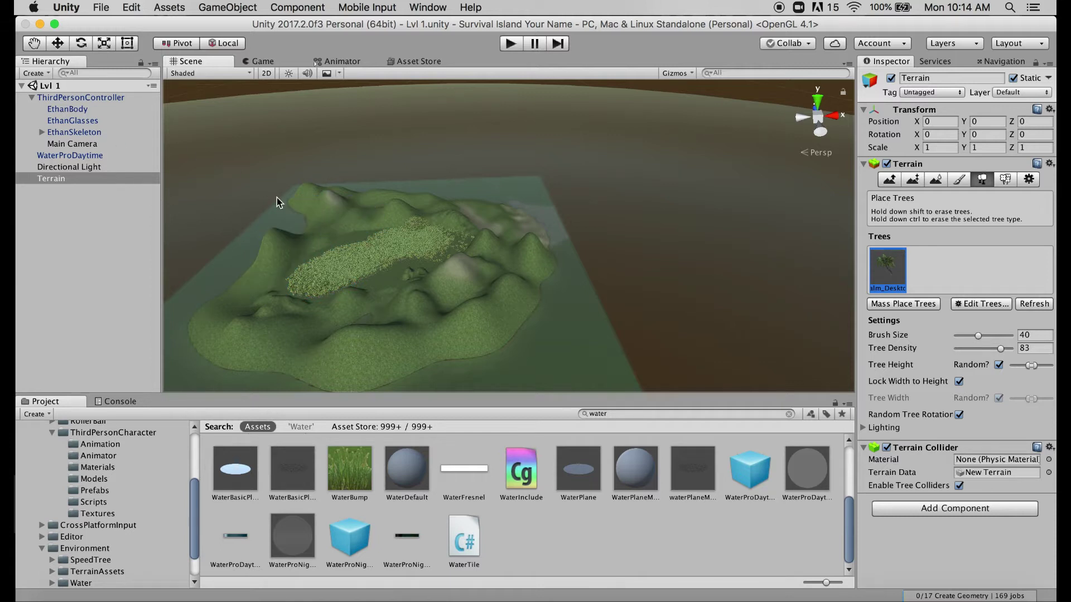
click(511, 45)
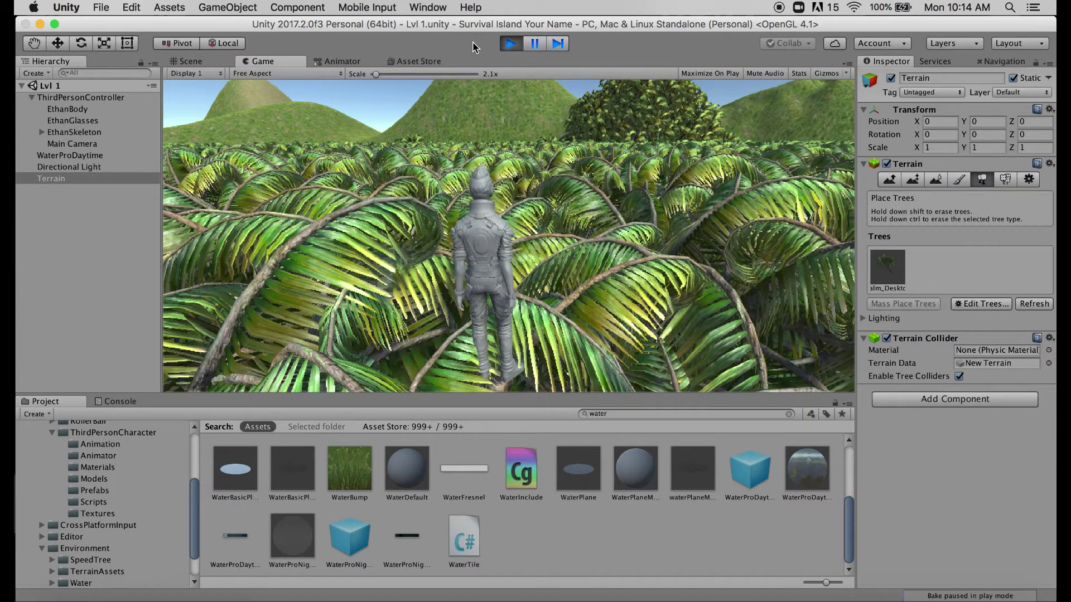
key(w)
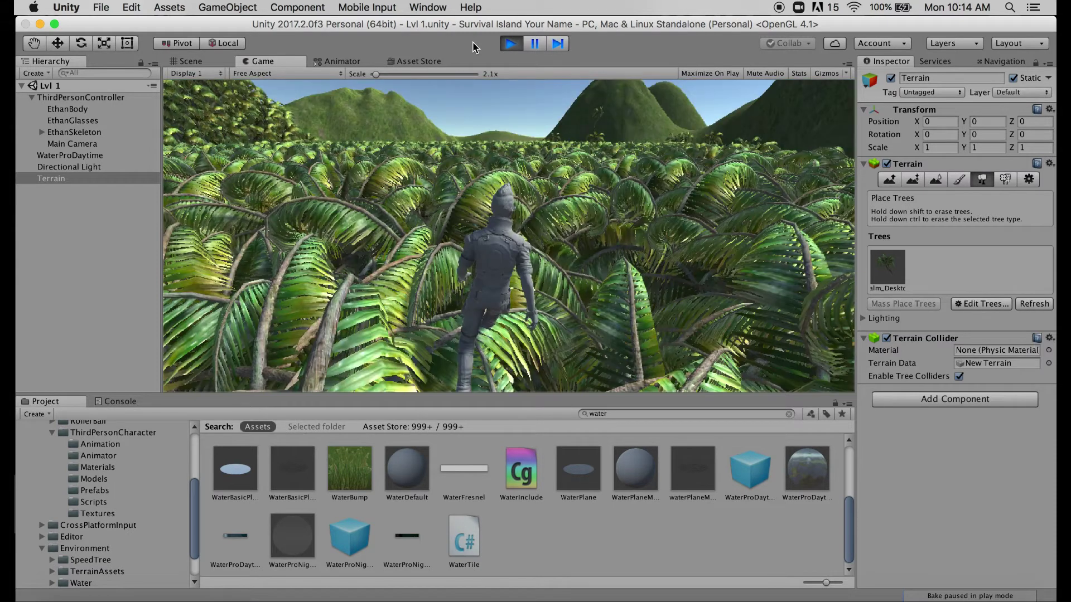
key(w)
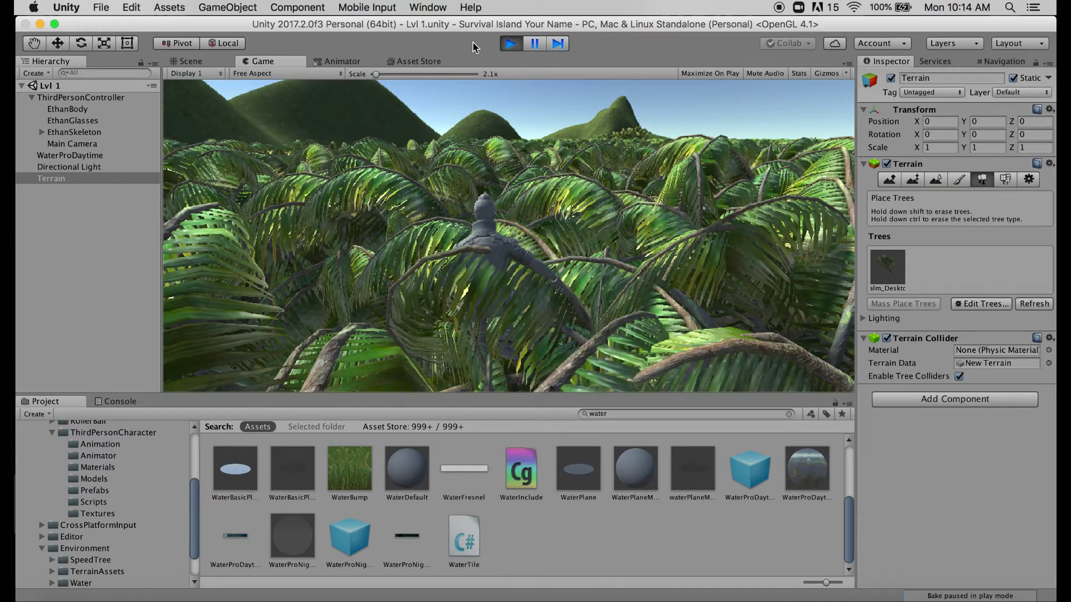
key(w)
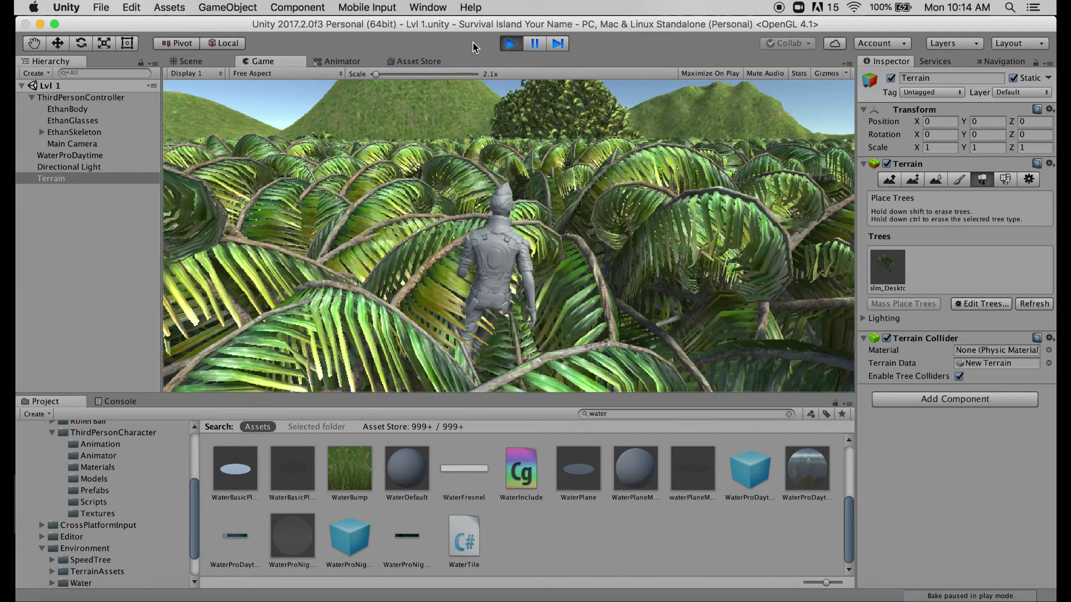
key(w)
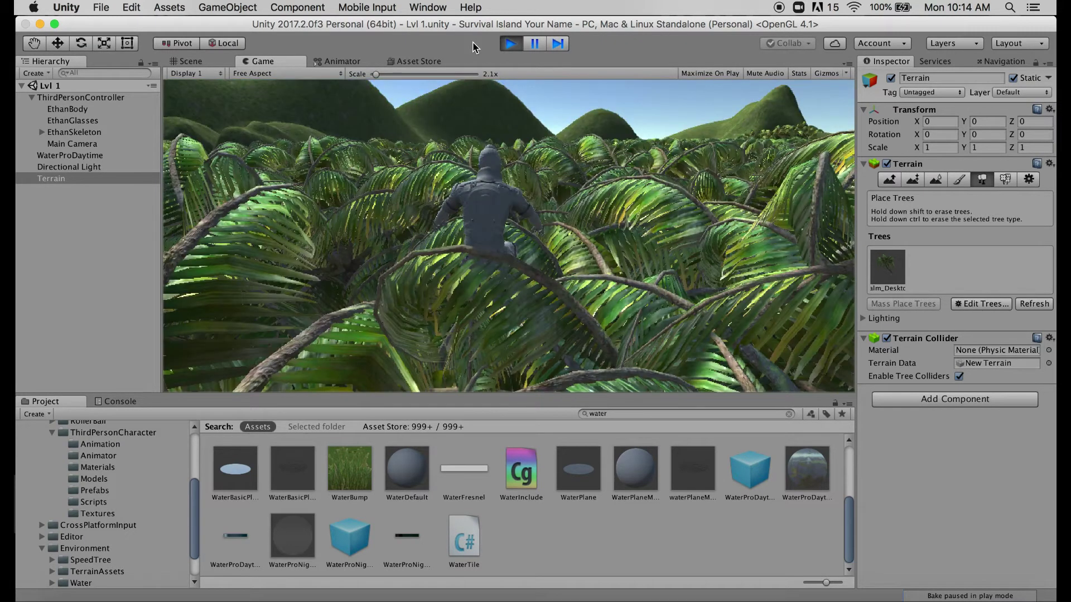
key(w)
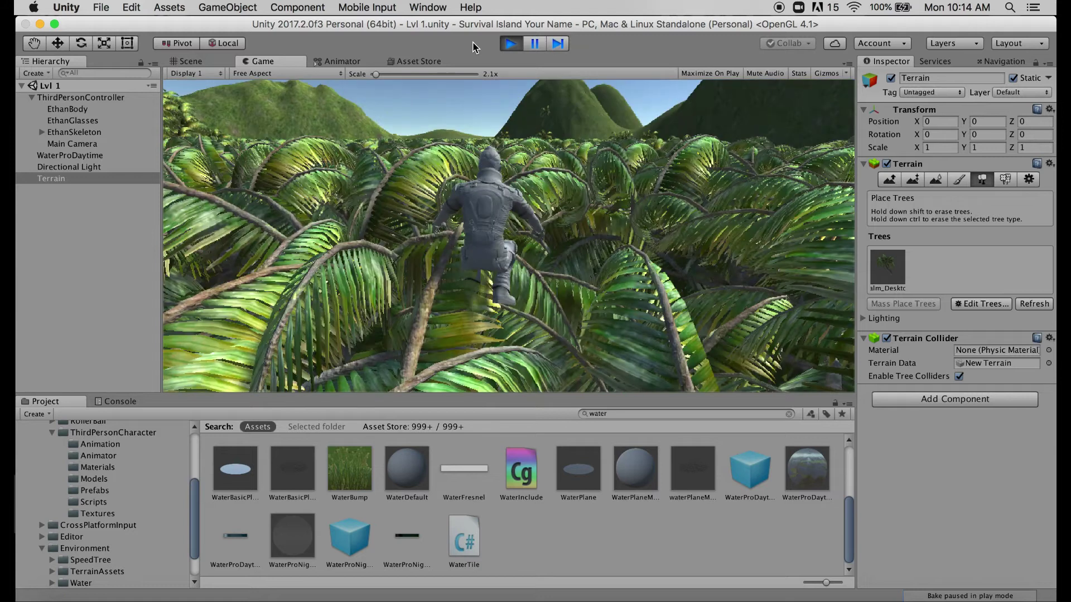
key(w)
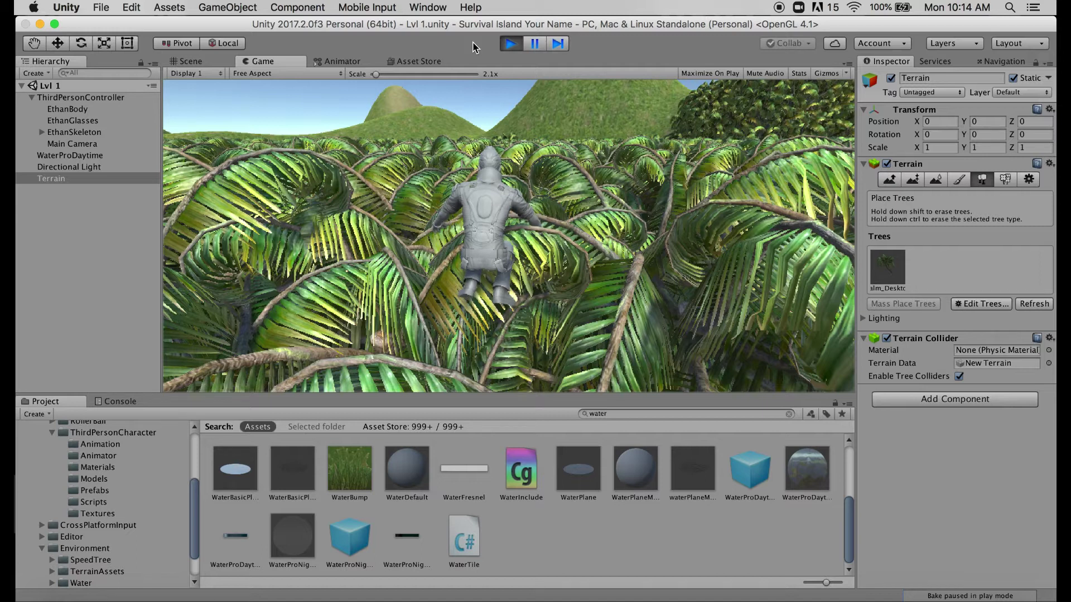
key(w)
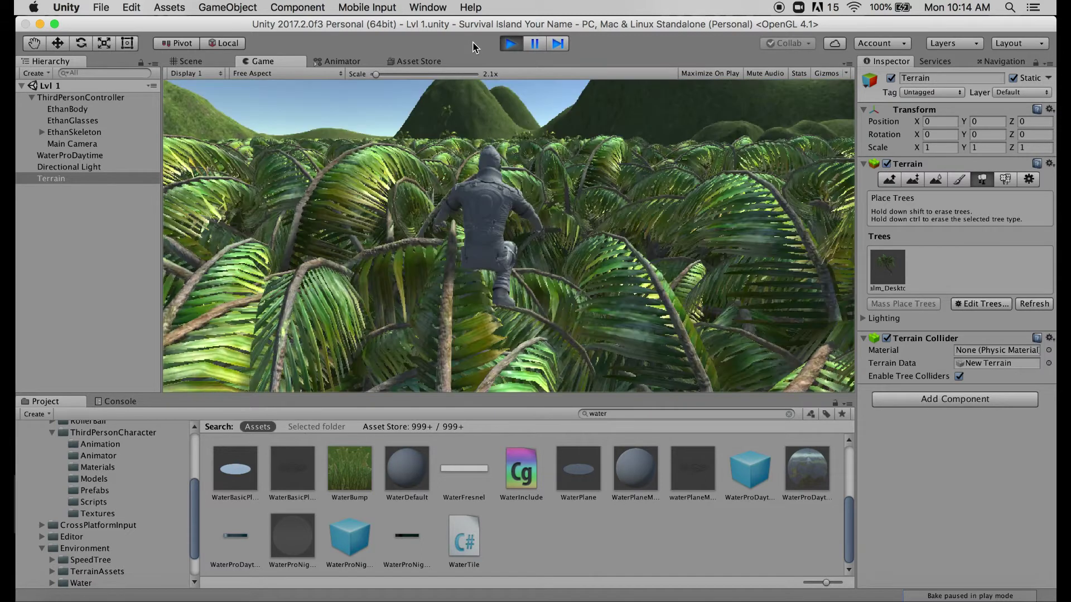
key(w)
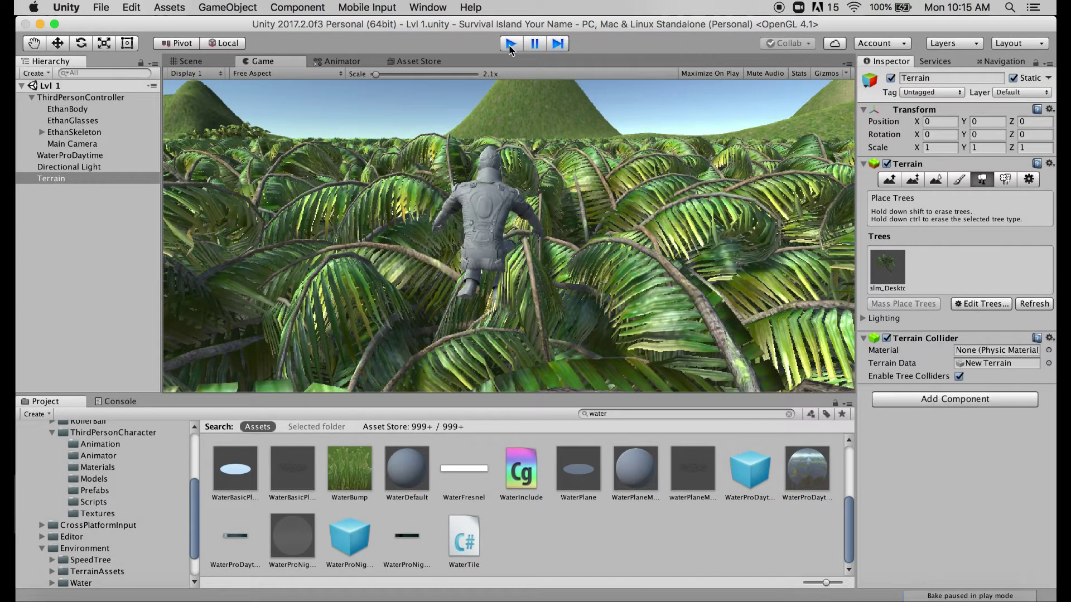
click(509, 44)
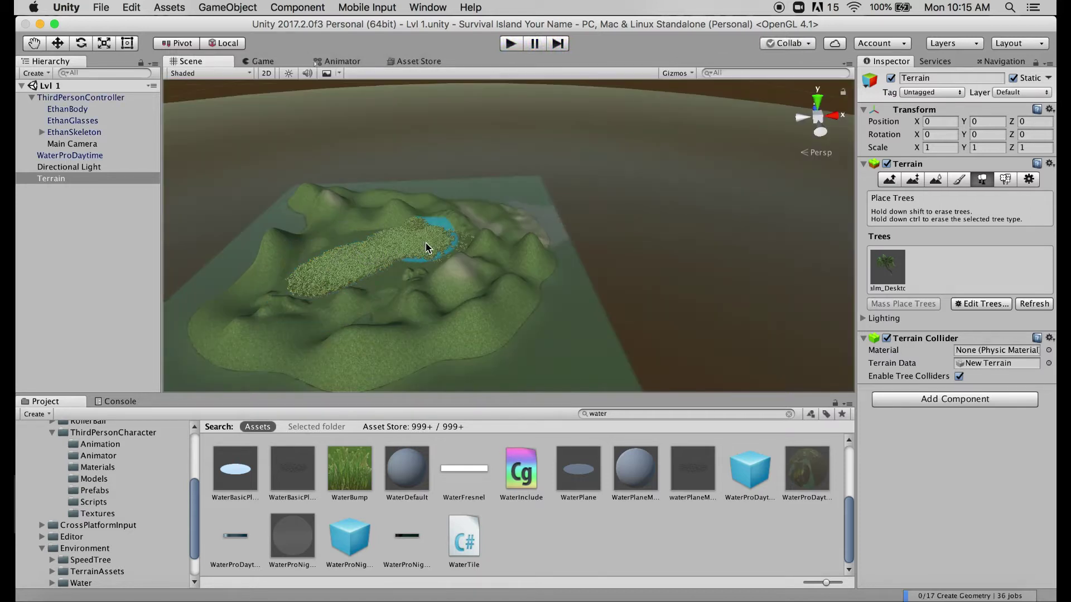
- Erase the palms at one end of the strip, and undo both the erasing and the palm painting
shift+drag(444, 246, 429, 246)
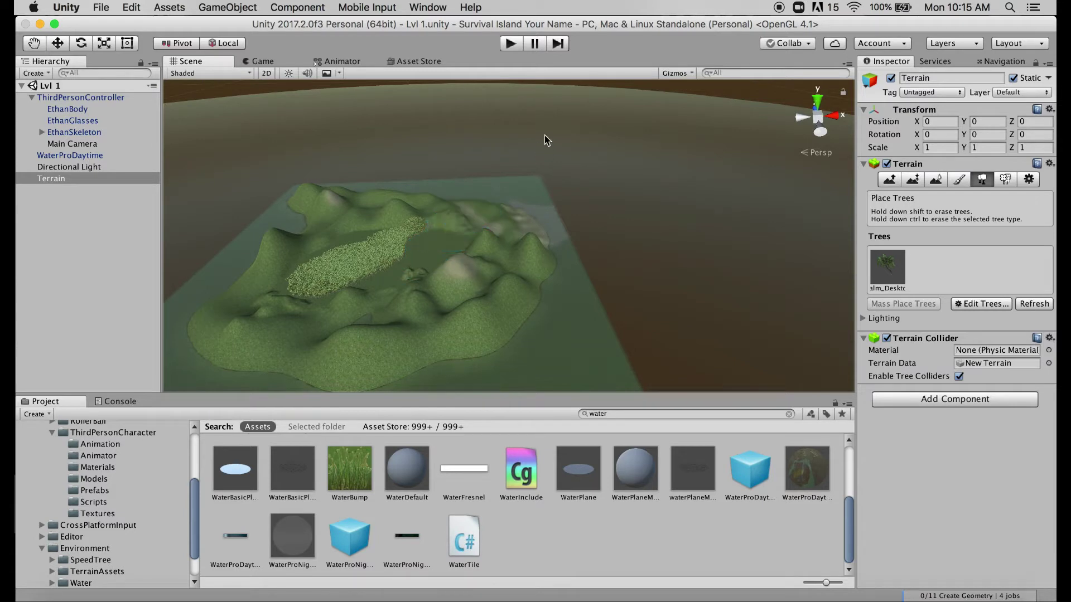
key(super+z)
key(super+z)
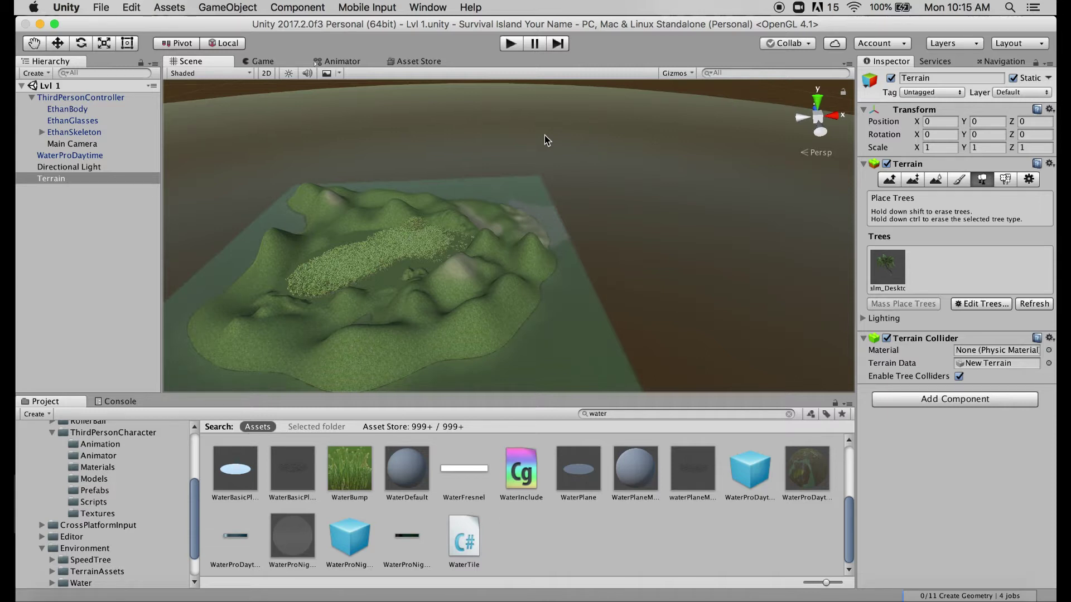
key(super+z)
- Place sparse palms on the hills beside the sandy slope, using brush size 14 and tree density 10
click(887, 267)
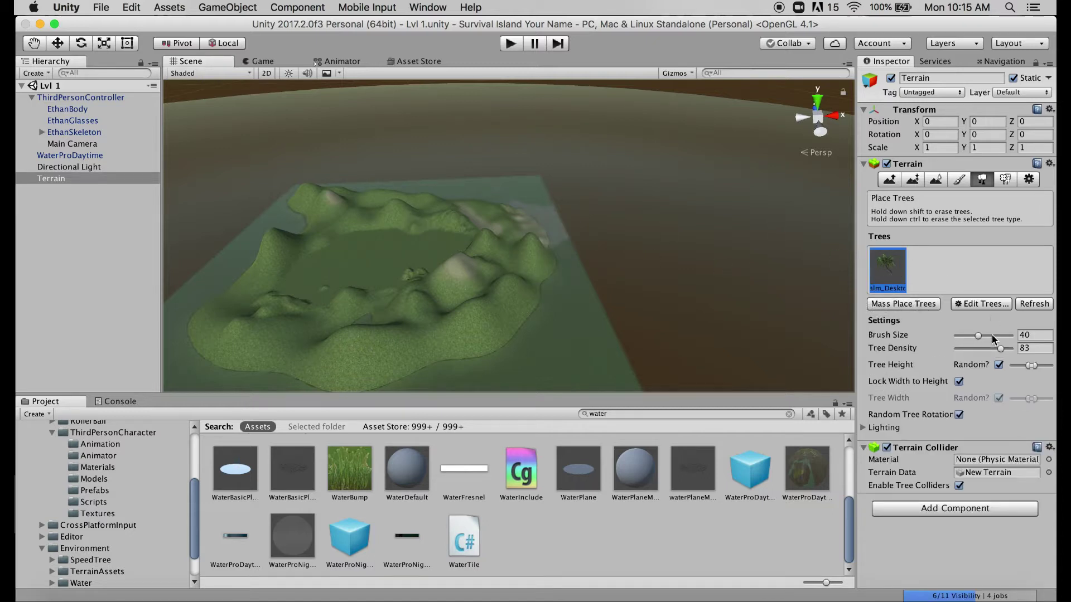
drag(1000, 349, 956, 353)
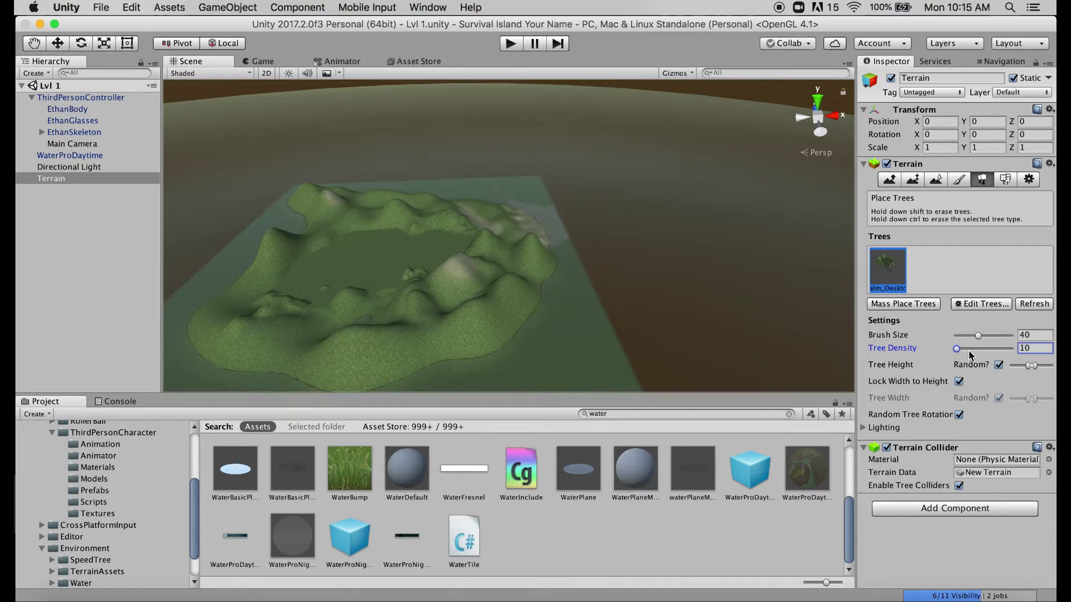
drag(977, 335, 966, 340)
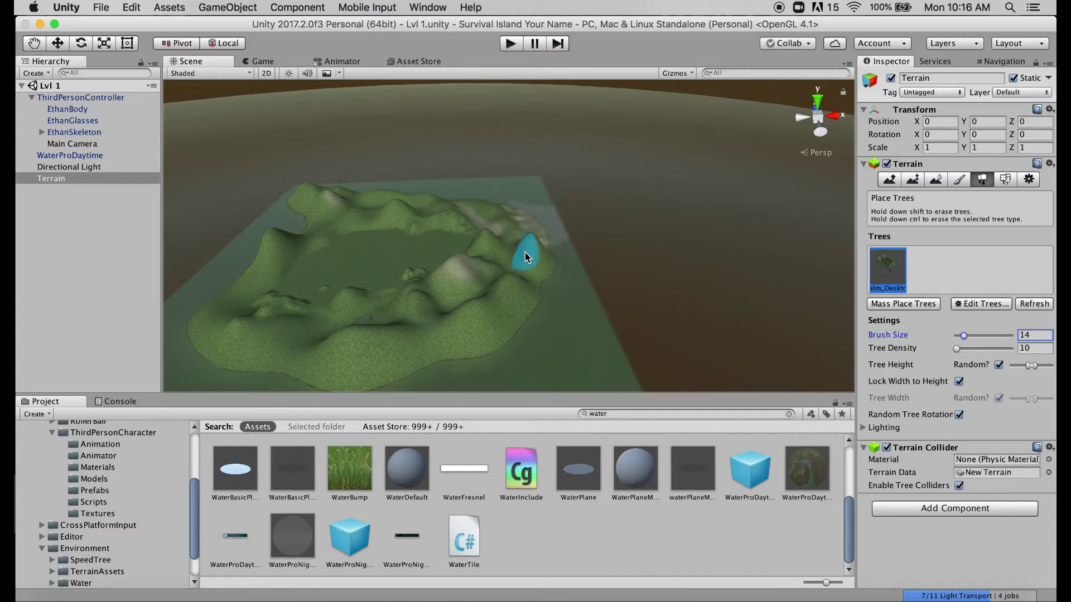
click(498, 210)
scroll(537, 243, up, 8)
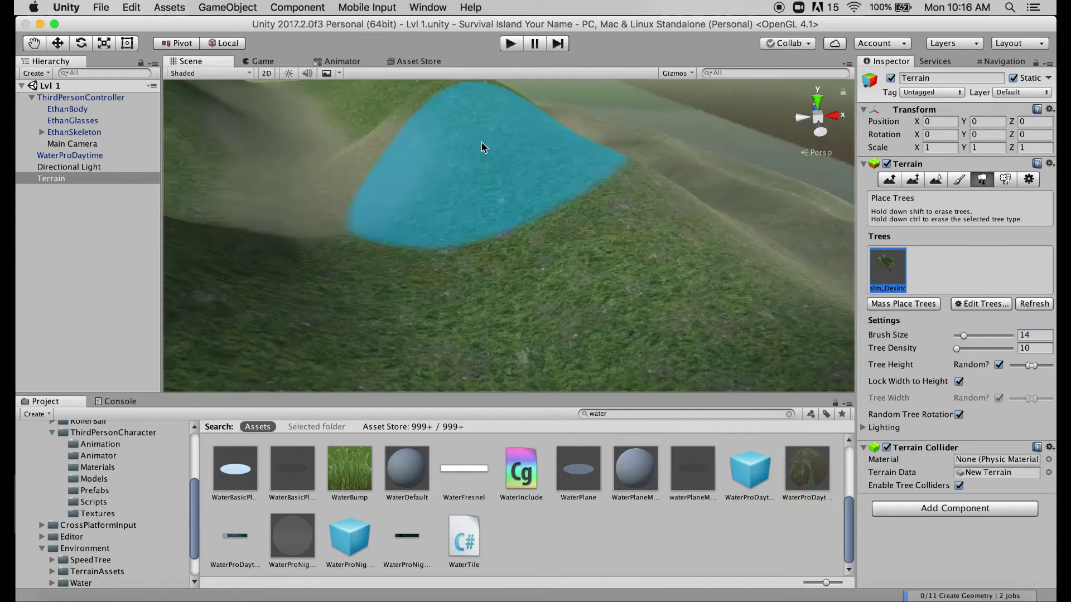
click(522, 189)
scroll(520, 179, up, 3)
scroll(519, 180, down, 10)
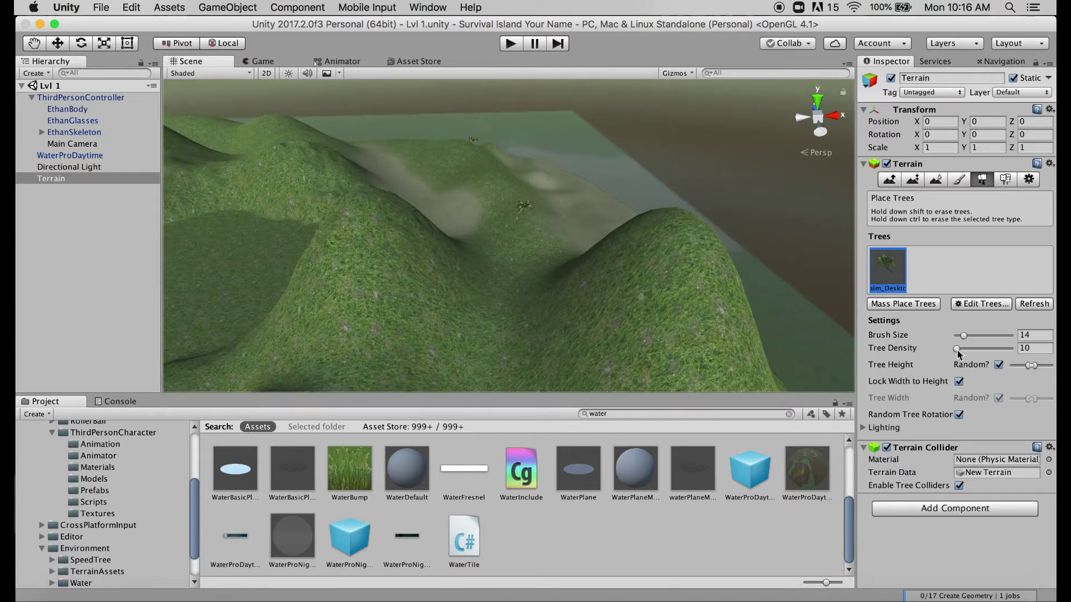
- Scatter palms over the far hills and the adjoining valley floor with brush size 54 and tree density 18
drag(956, 349, 968, 349)
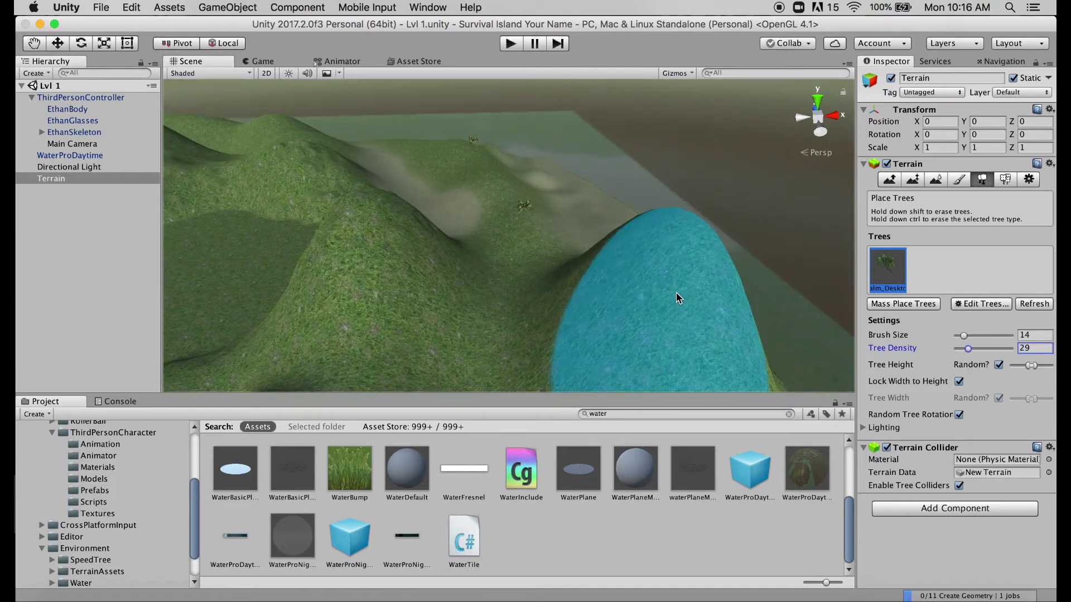
scroll(676, 292, down, 6)
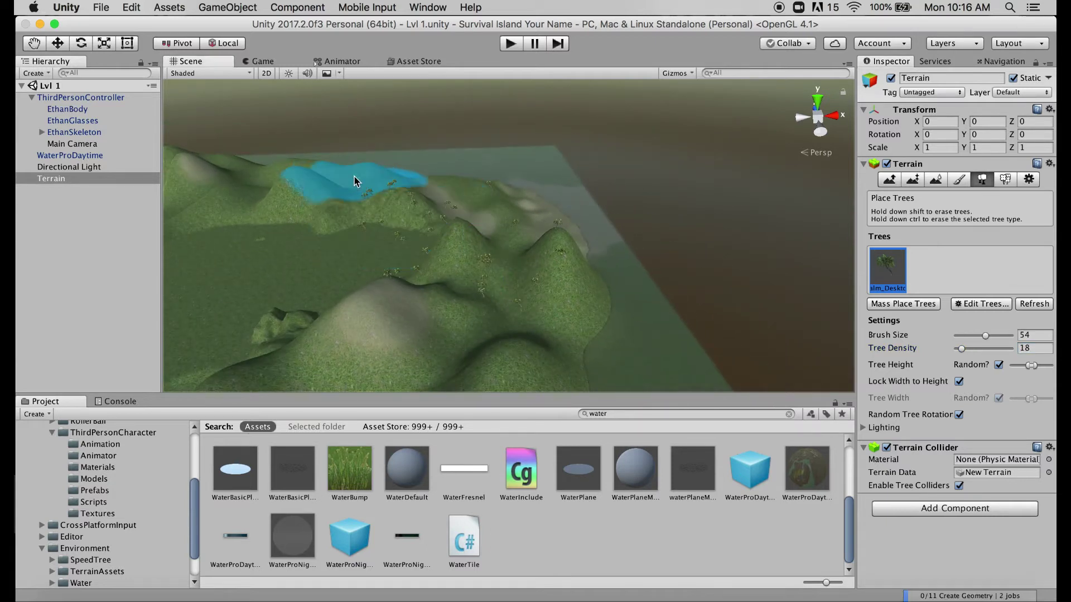
mouse_move(334, 184)
mouse_down()
mouse_move(285, 184)
mouse_move(283, 172)
mouse_move(301, 184)
mouse_move(340, 166)
mouse_move(311, 227)
mouse_up()
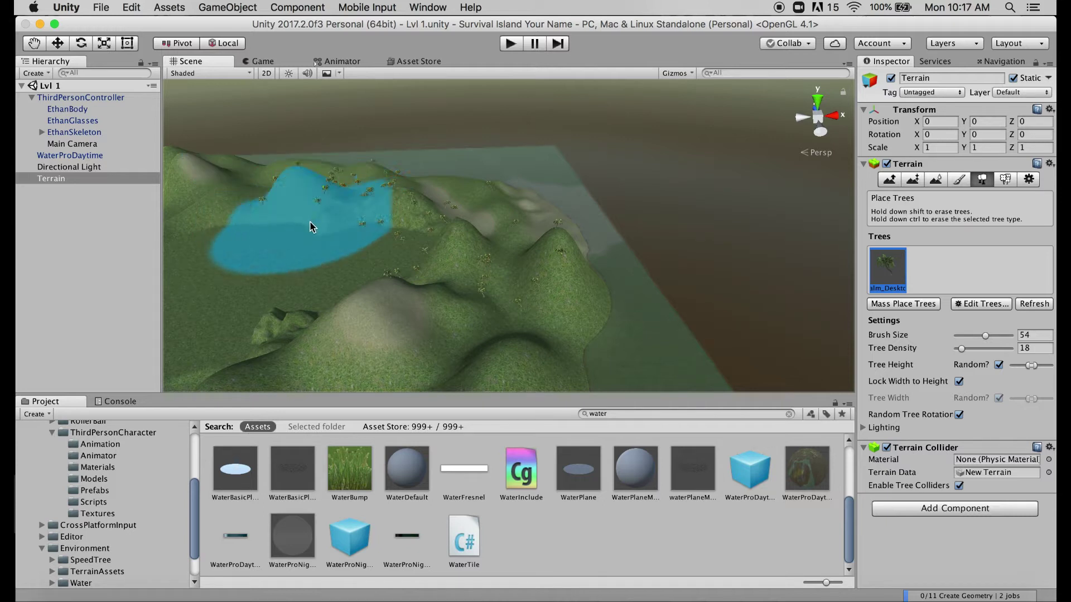
scroll(307, 286, down, 3)
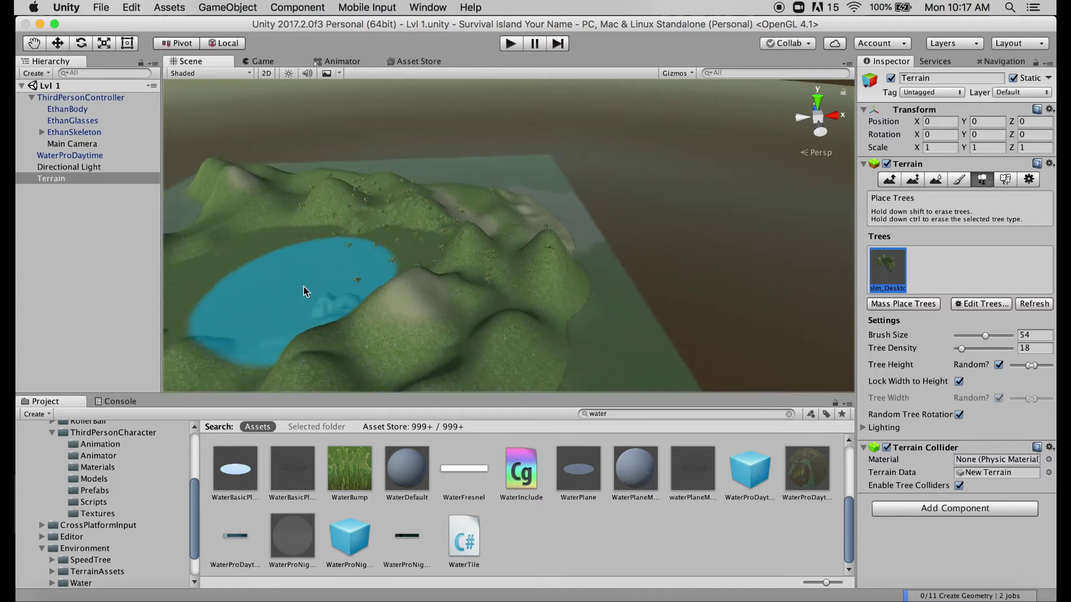
scroll(303, 286, down, 2)
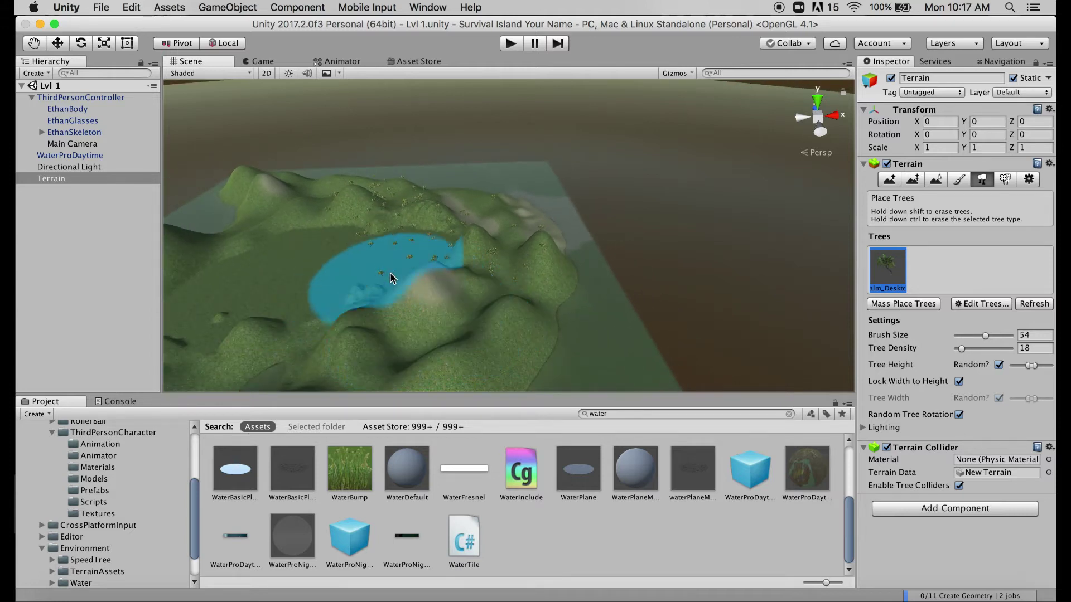
mouse_move(392, 277)
mouse_down()
mouse_move(398, 226)
mouse_move(415, 240)
mouse_up()
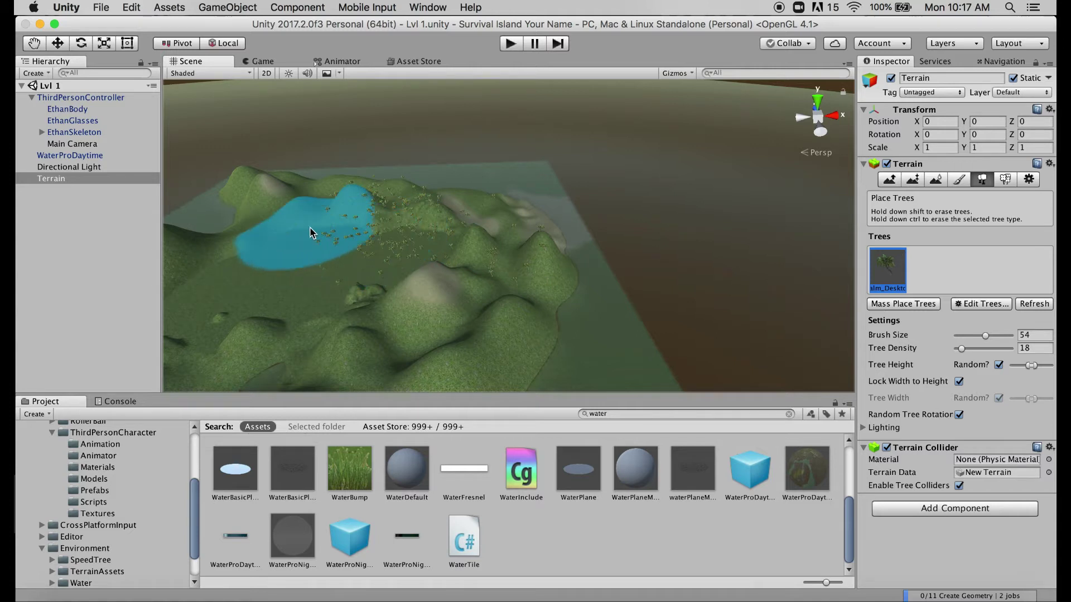
scroll(358, 196, up, 3)
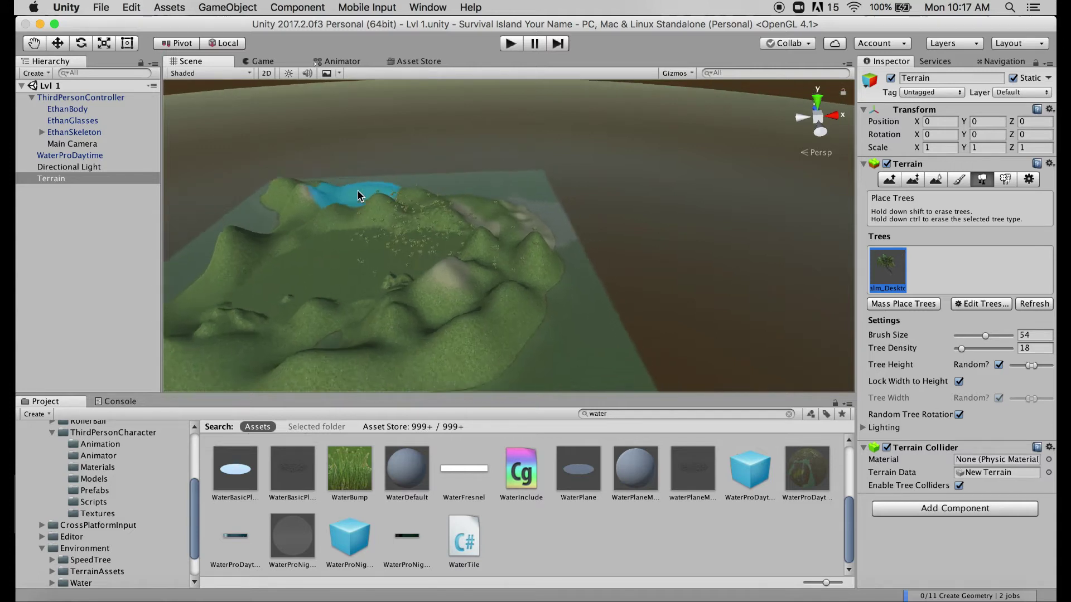
scroll(358, 196, up, 3)
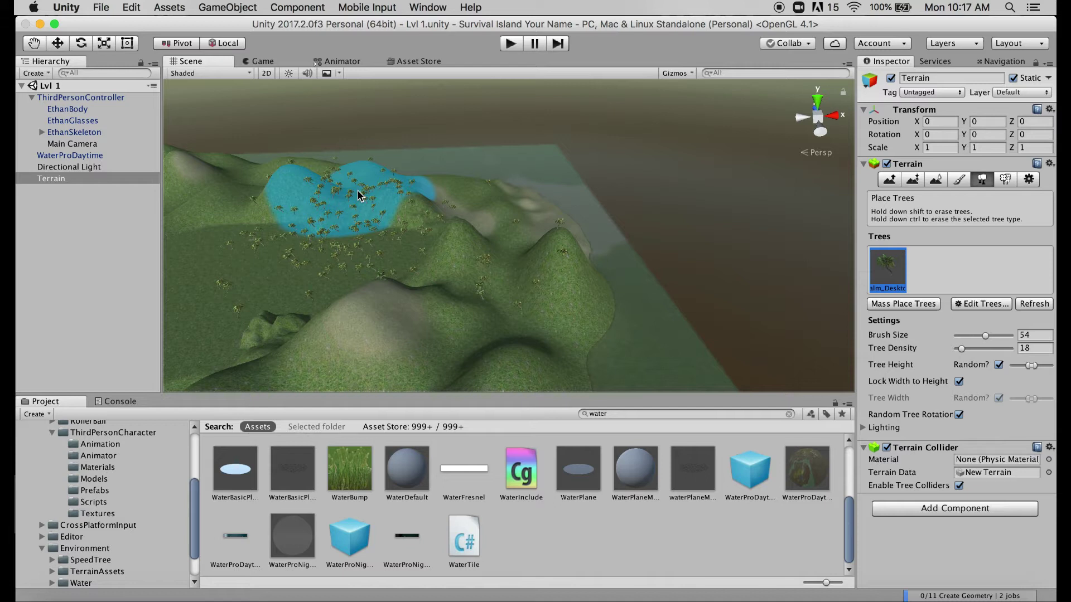
scroll(358, 196, down, 5)
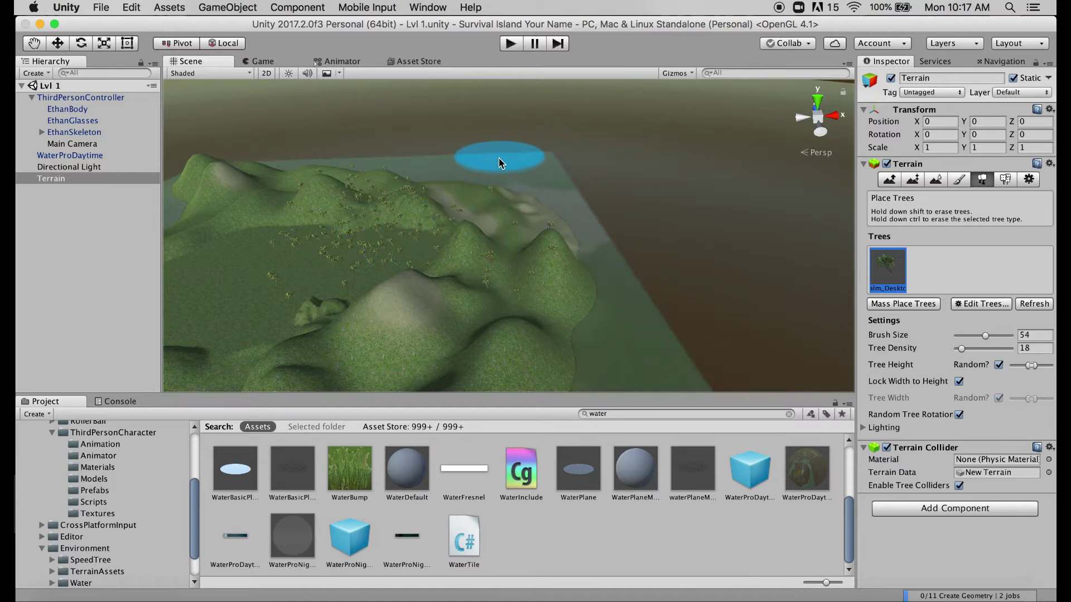
- Erase the palms standing in the water along the island's shoreline using the tree-placing brush
alt+drag(495, 164, 391, 155)
key(q)
scroll(629, 279, down, 5)
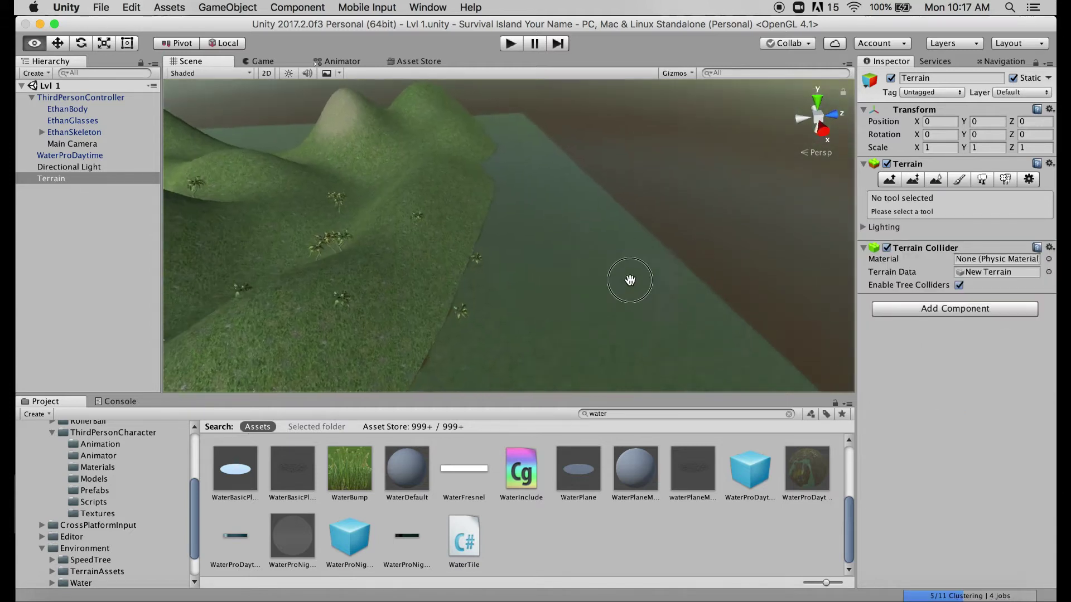
alt+drag(594, 309, 527, 254)
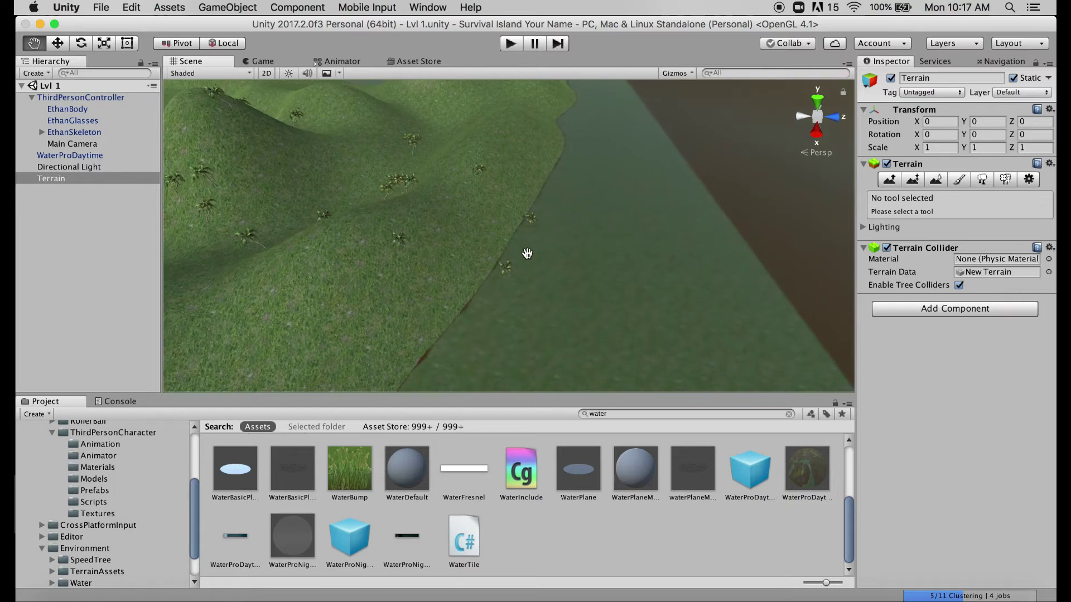
click(961, 184)
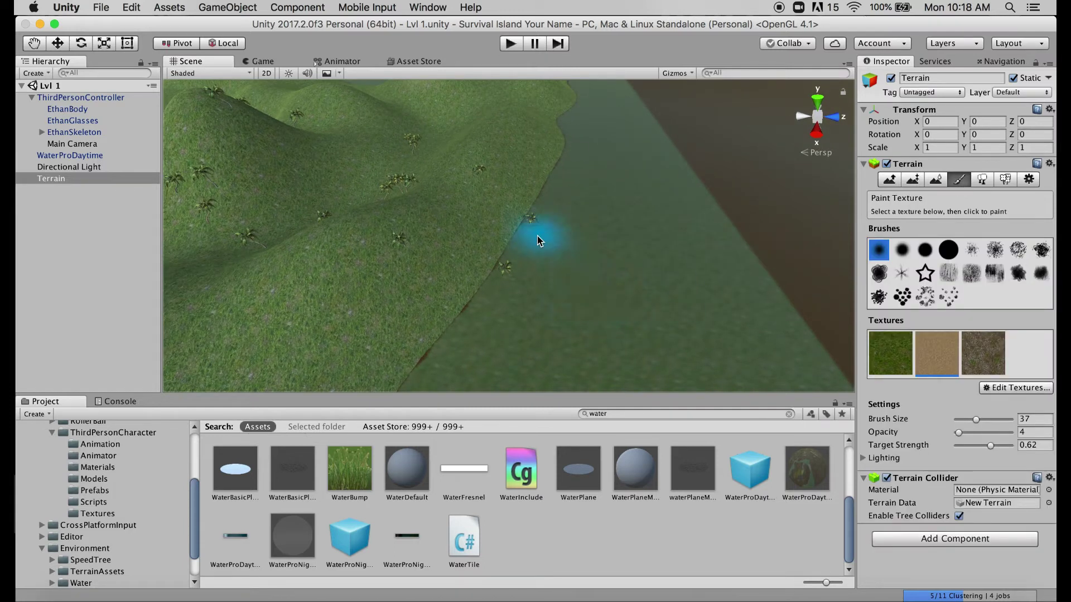
click(982, 179)
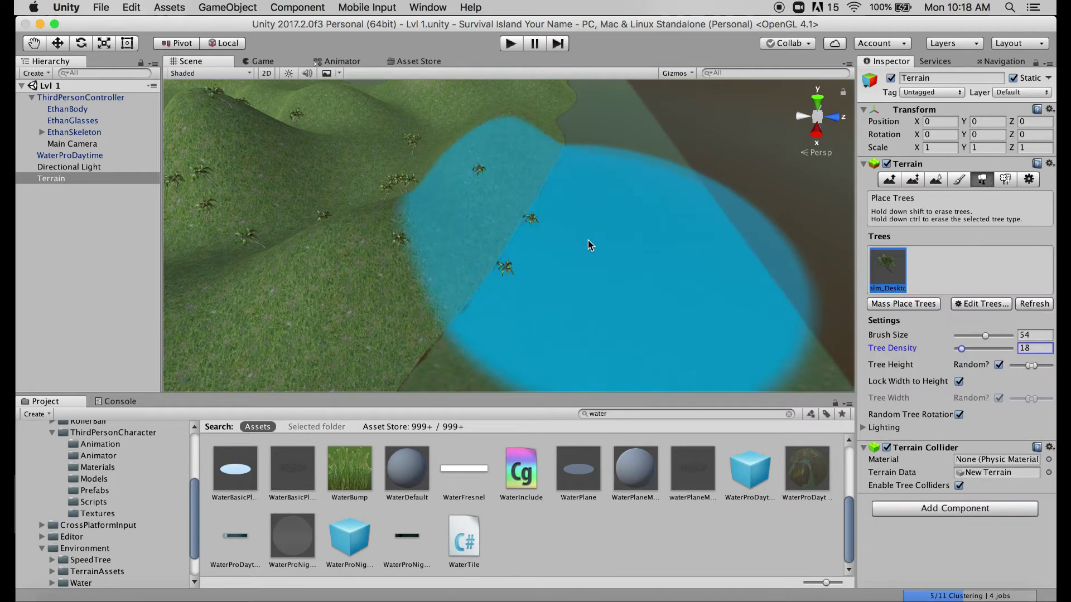
shift+click(669, 292)
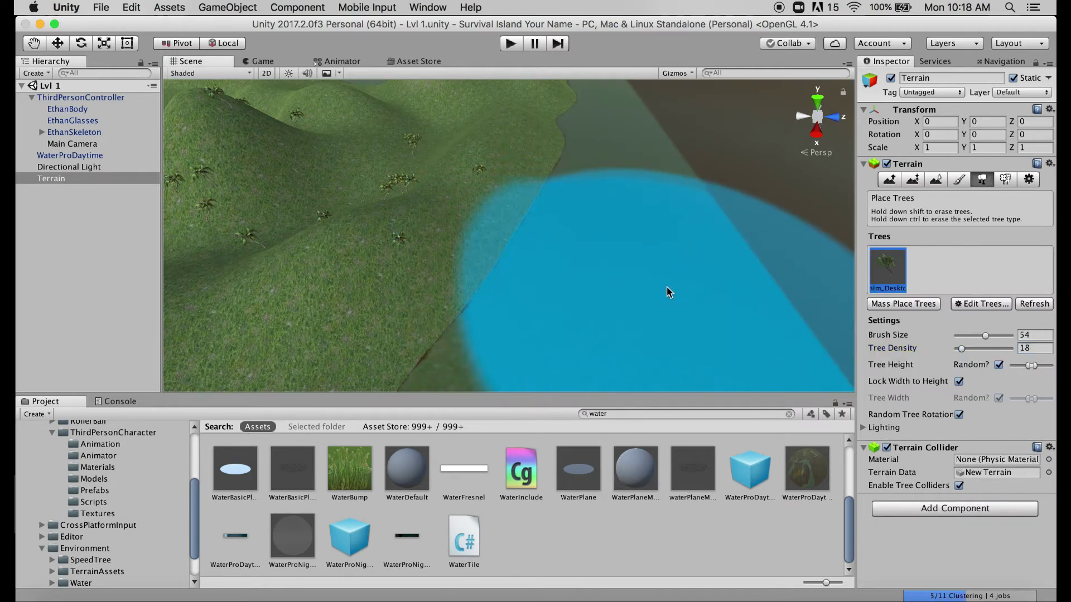
- Test-run the game, walking the character through the scattered palms in the valley, and stop it
scroll(645, 268, down, 5)
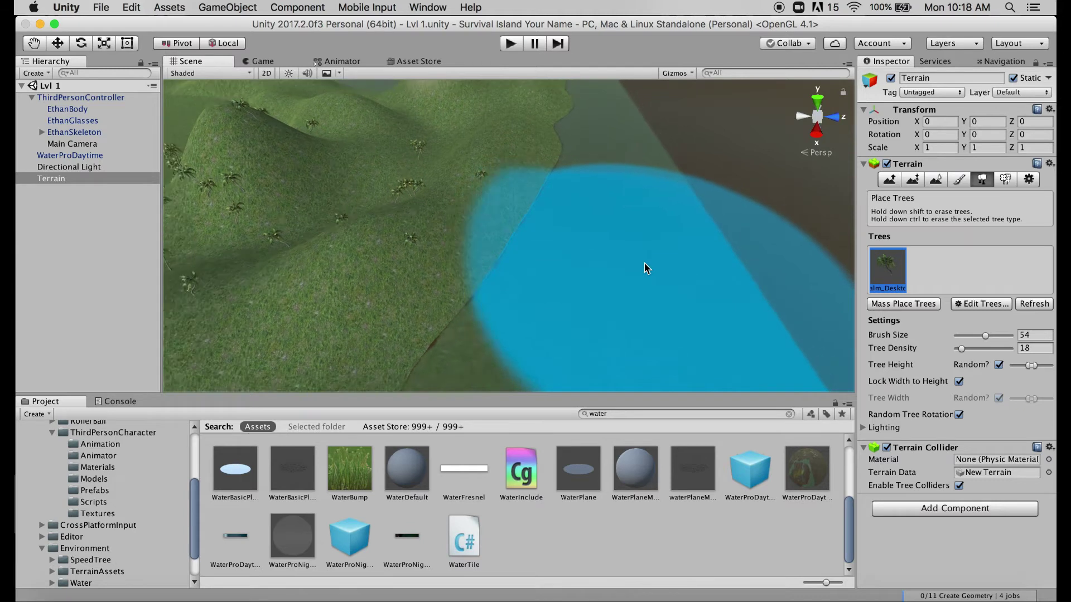
click(509, 47)
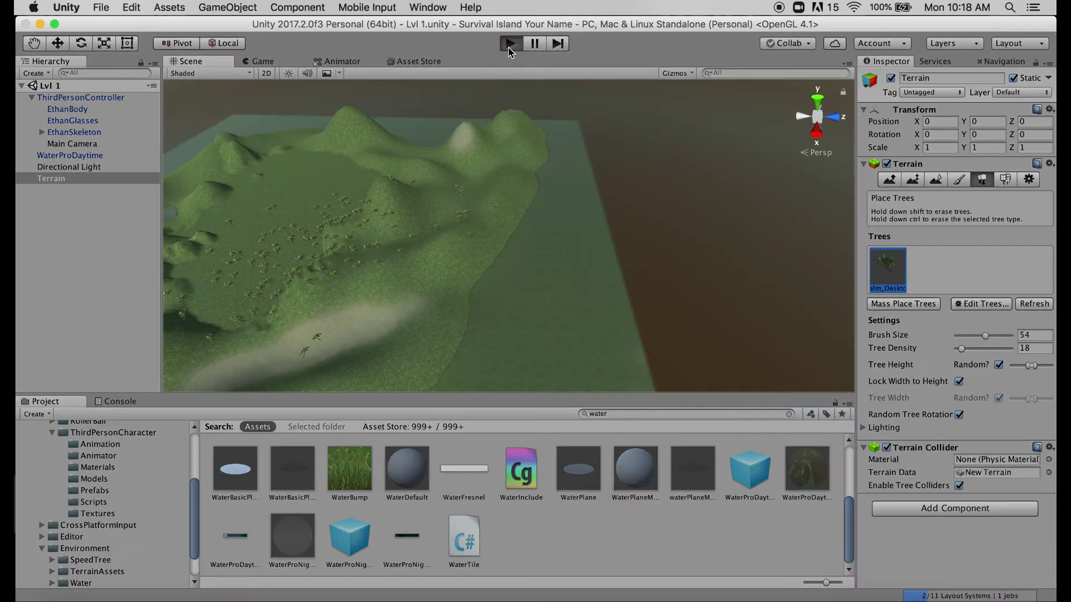
key(w)
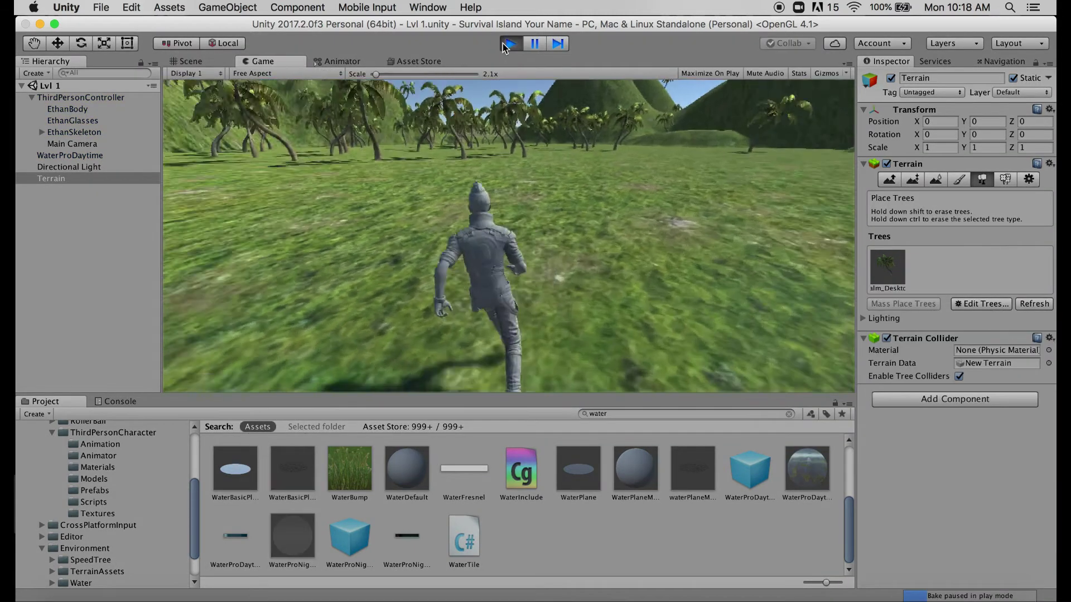
key(w)
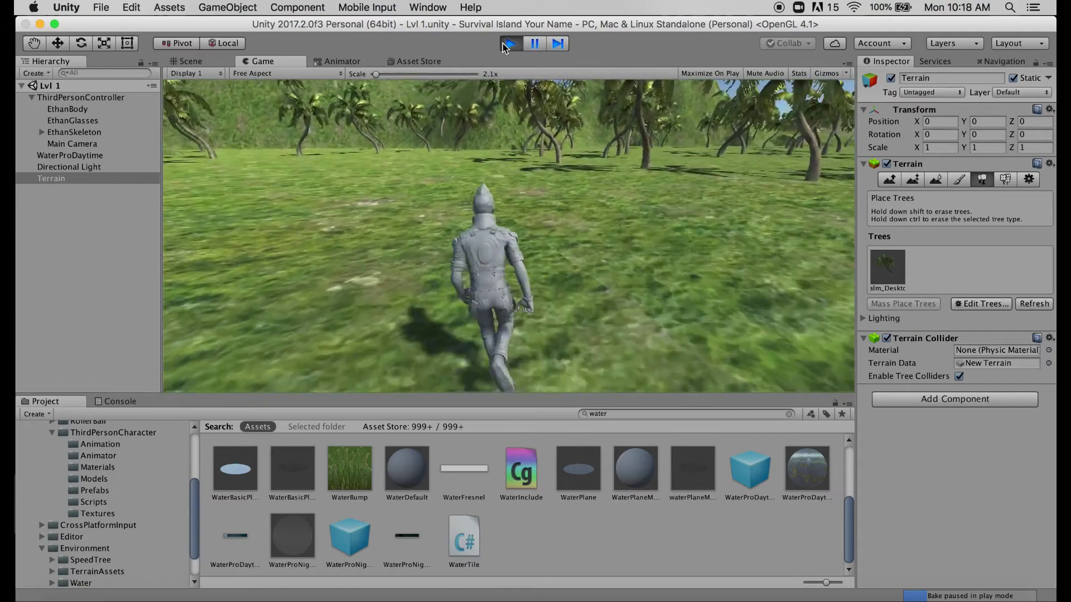
key(w)
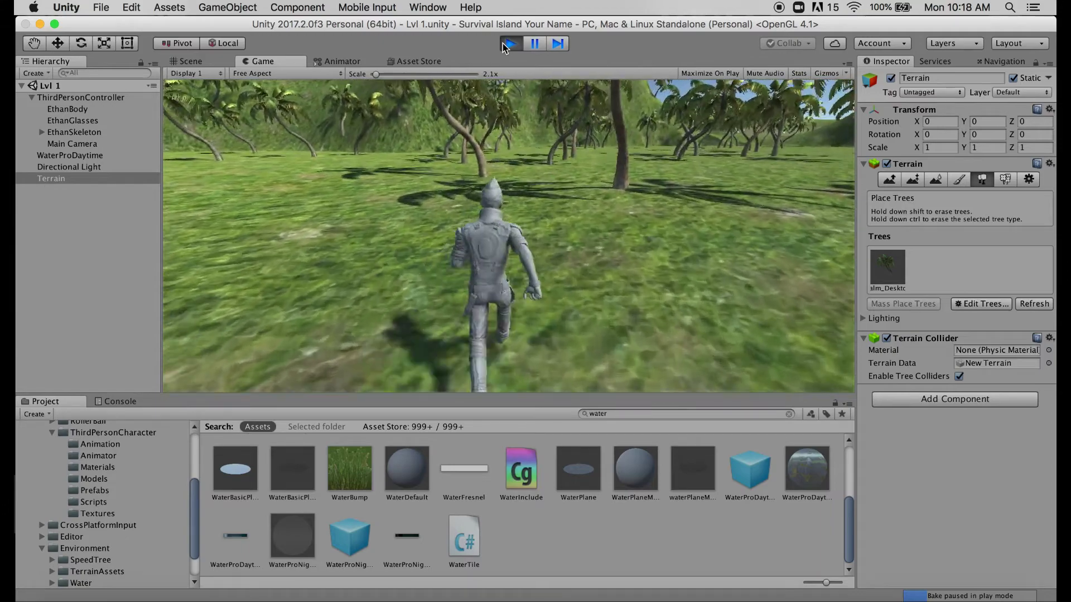
key(w)
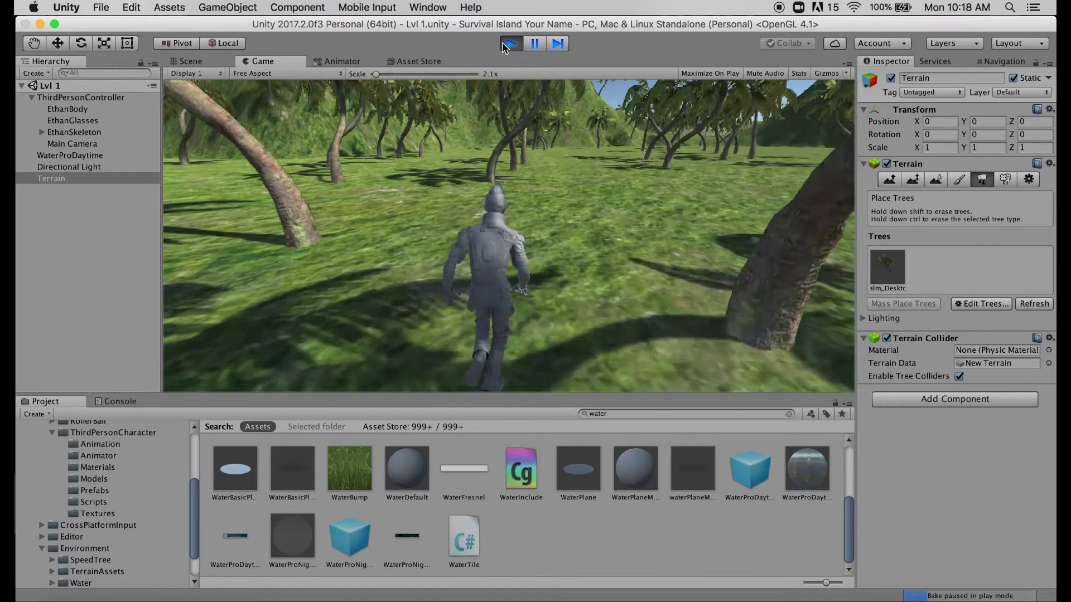
key(w)
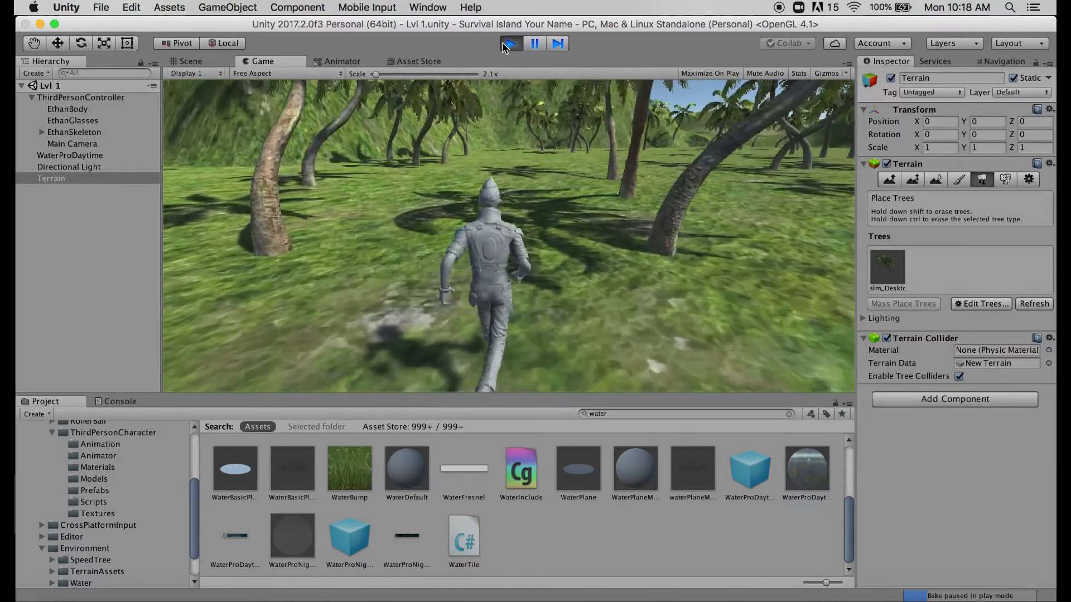
click(510, 43)
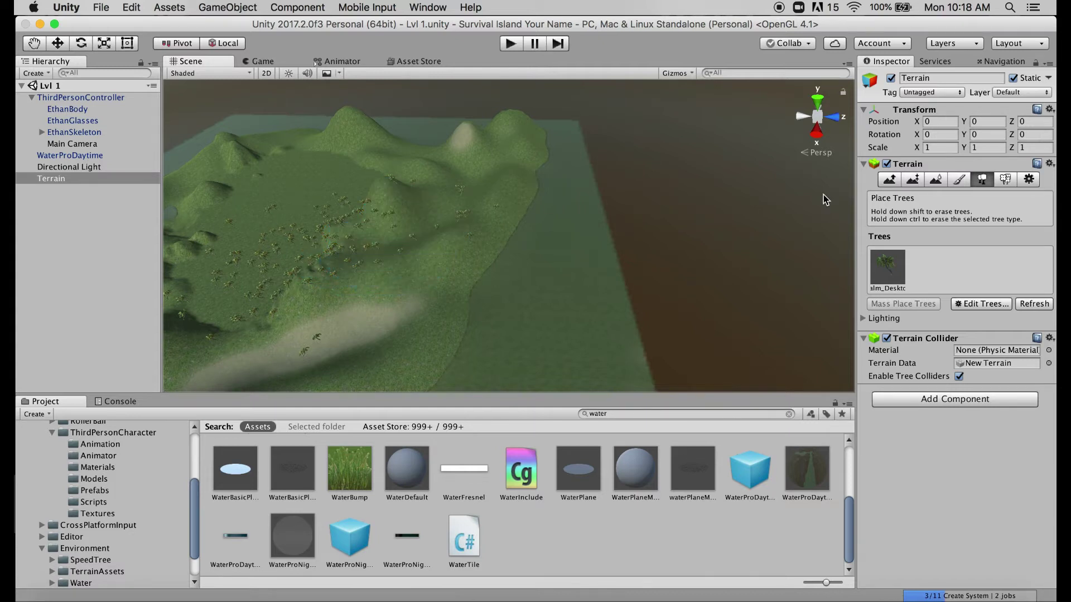
- Switch the terrain to painting details and start adding a new grass texture
click(982, 180)
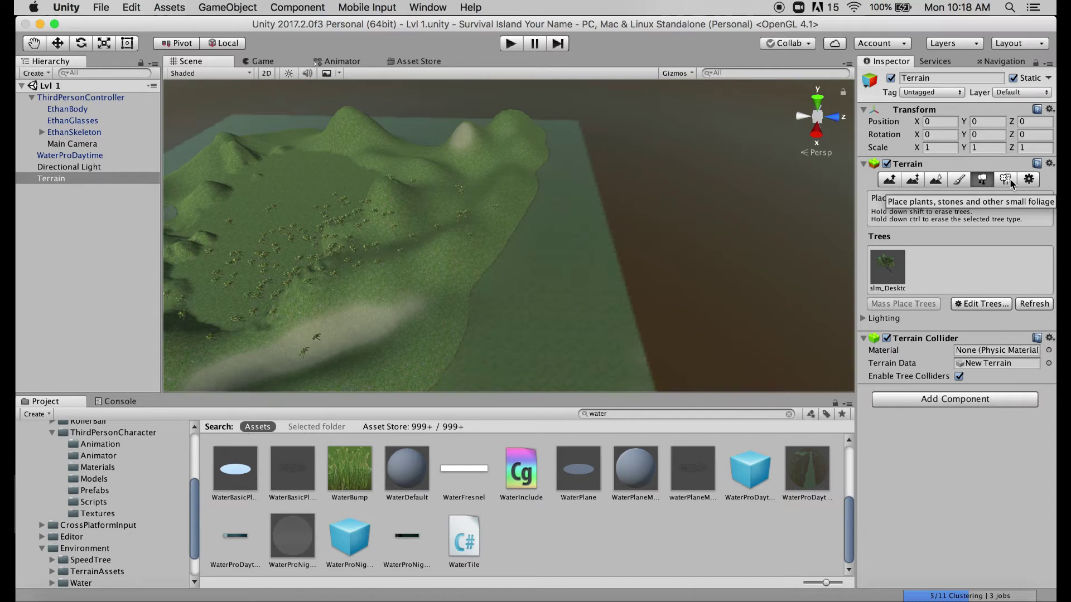
click(1006, 180)
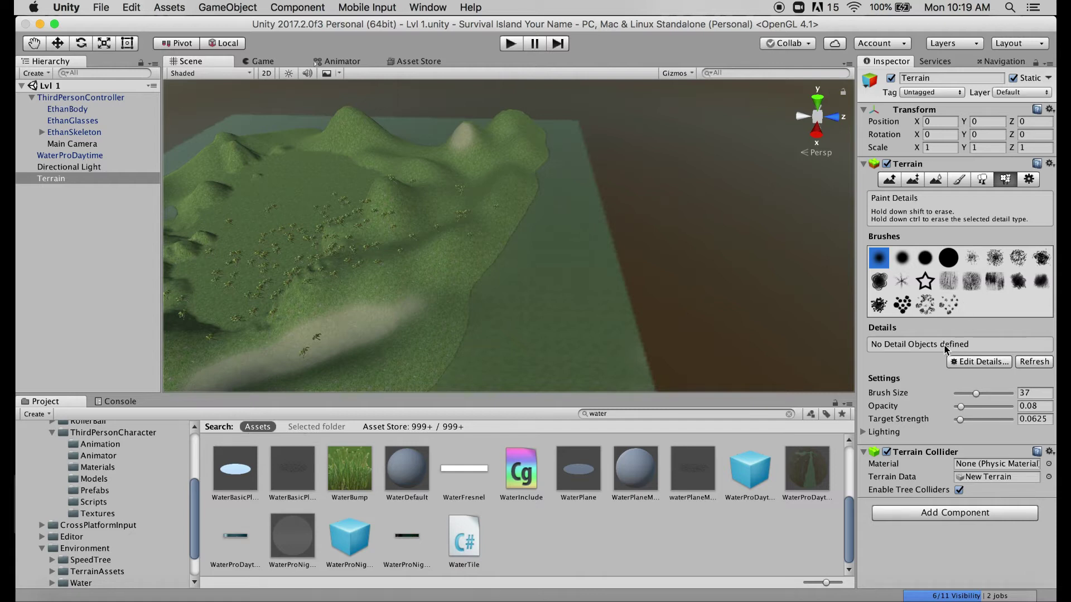
click(971, 363)
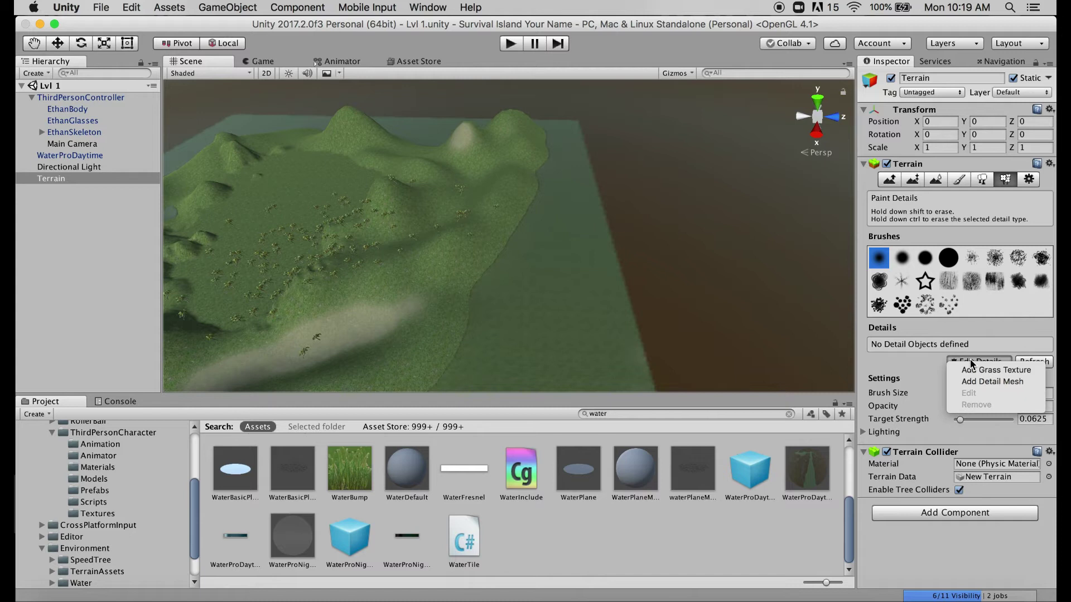
click(1029, 370)
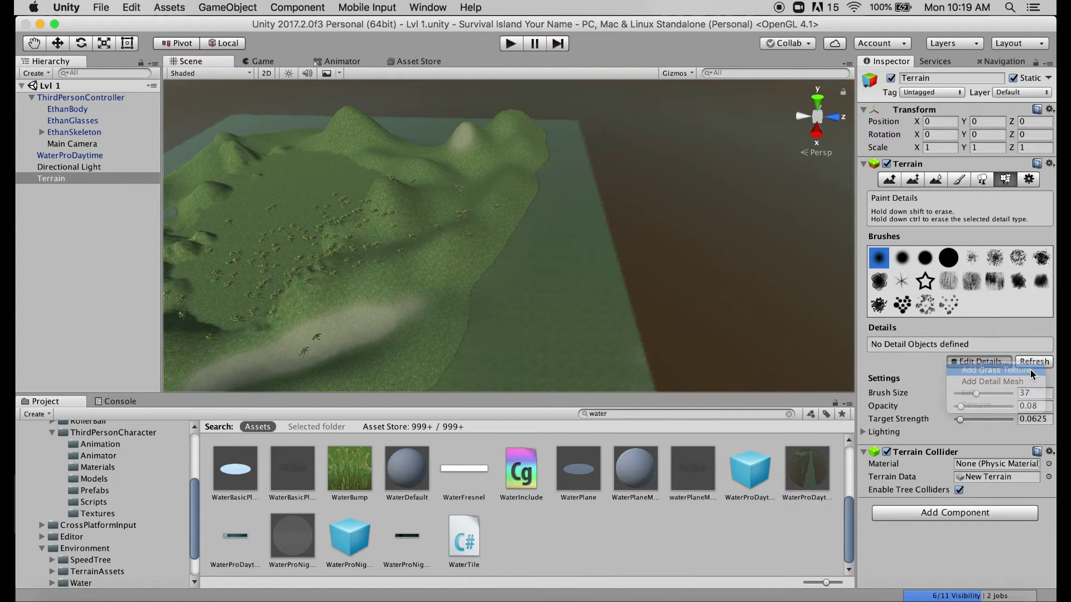
drag(284, 21, 326, 45)
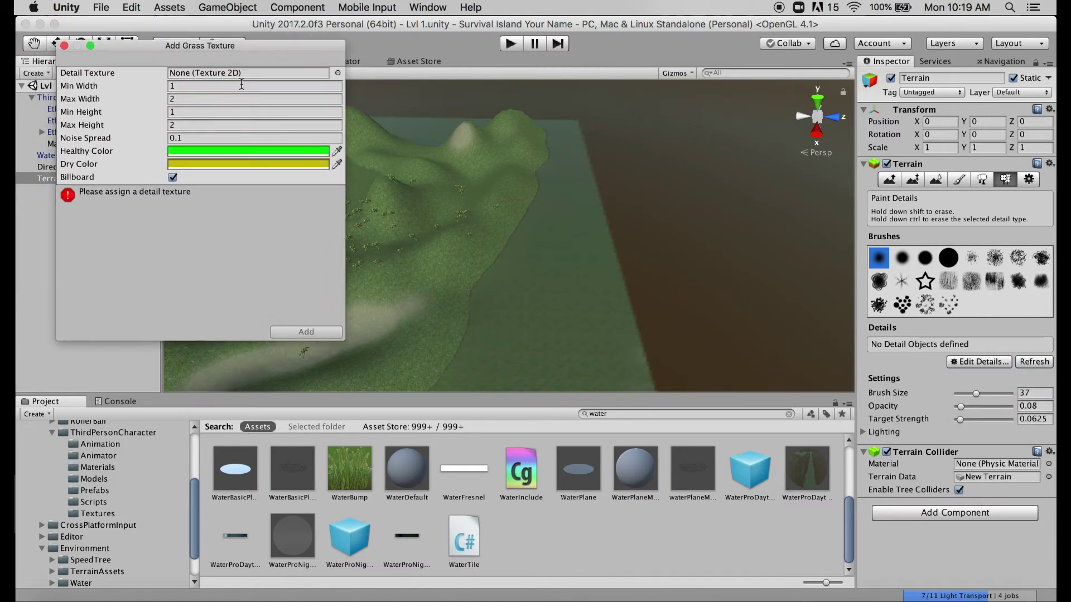
- Choose PalmFrond as the detail texture and add it to the terrain's details
click(337, 73)
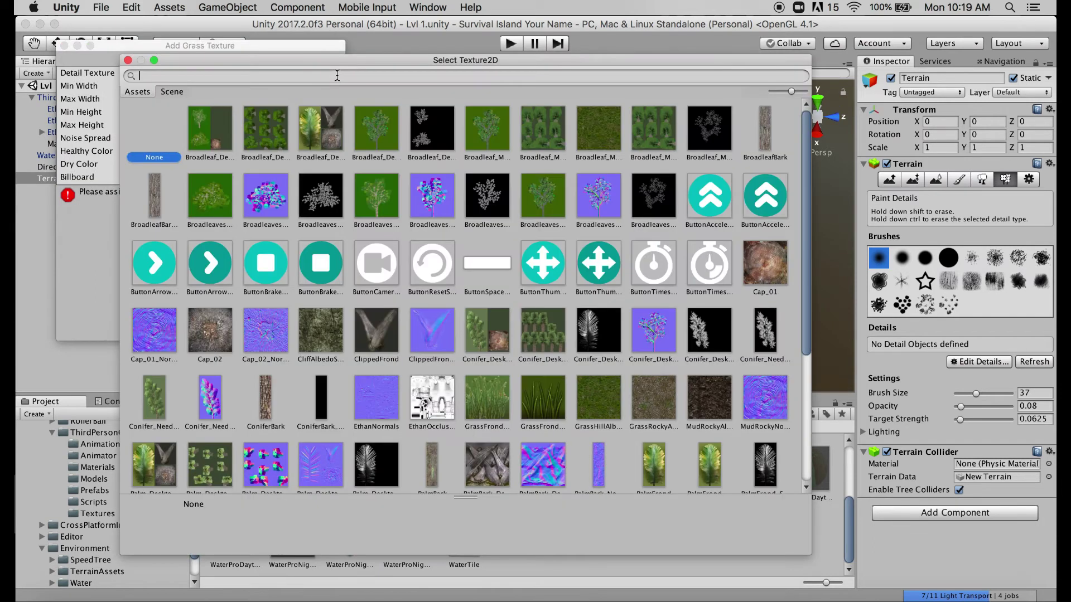
scroll(417, 196, down, 1)
scroll(417, 197, up, 5)
scroll(417, 196, down, 5)
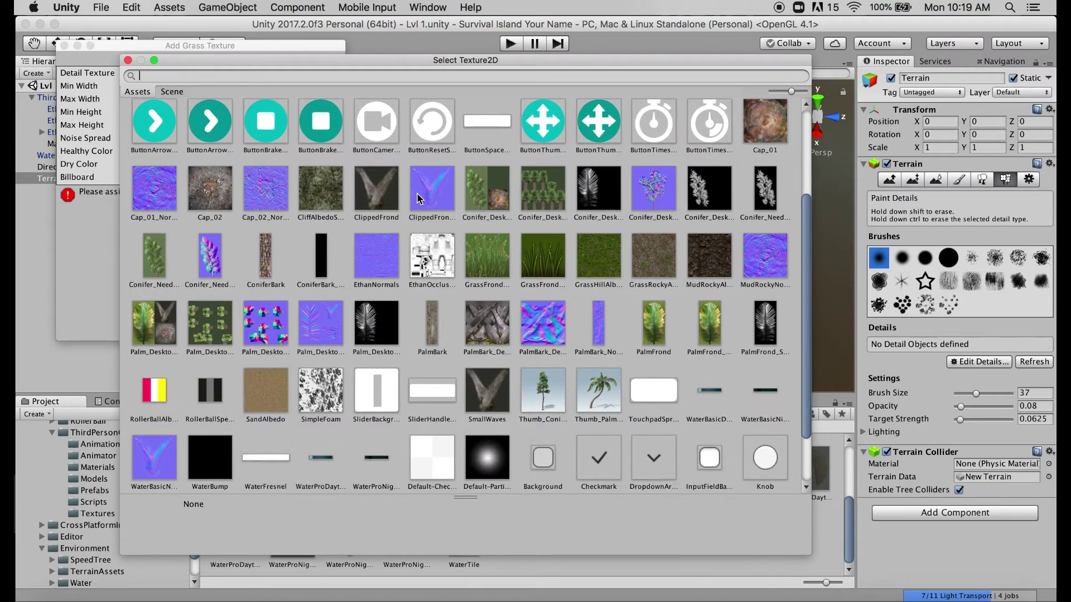
scroll(417, 196, down, 2)
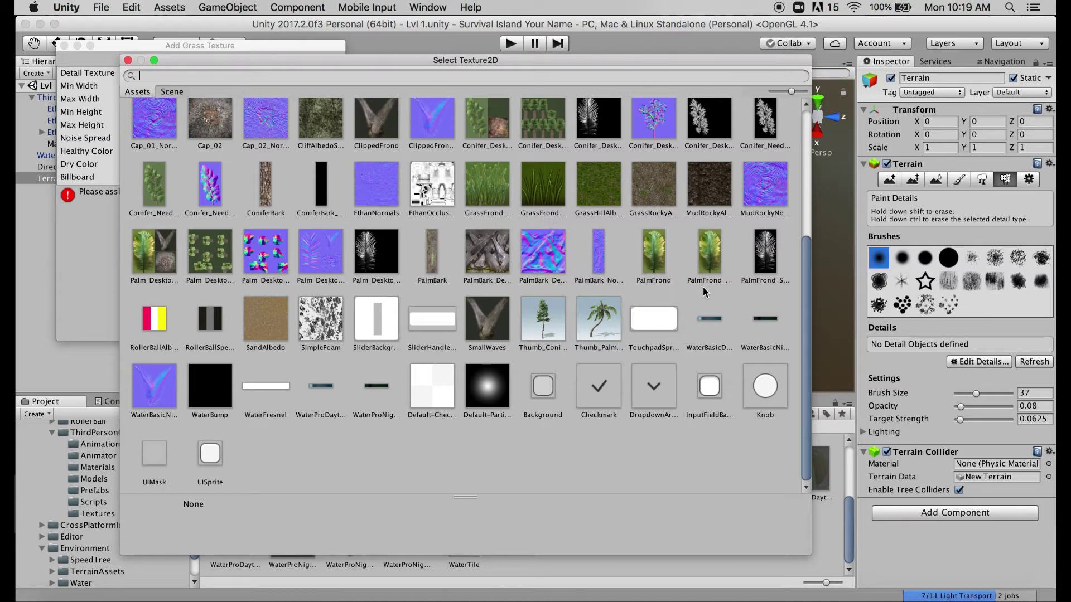
click(659, 260)
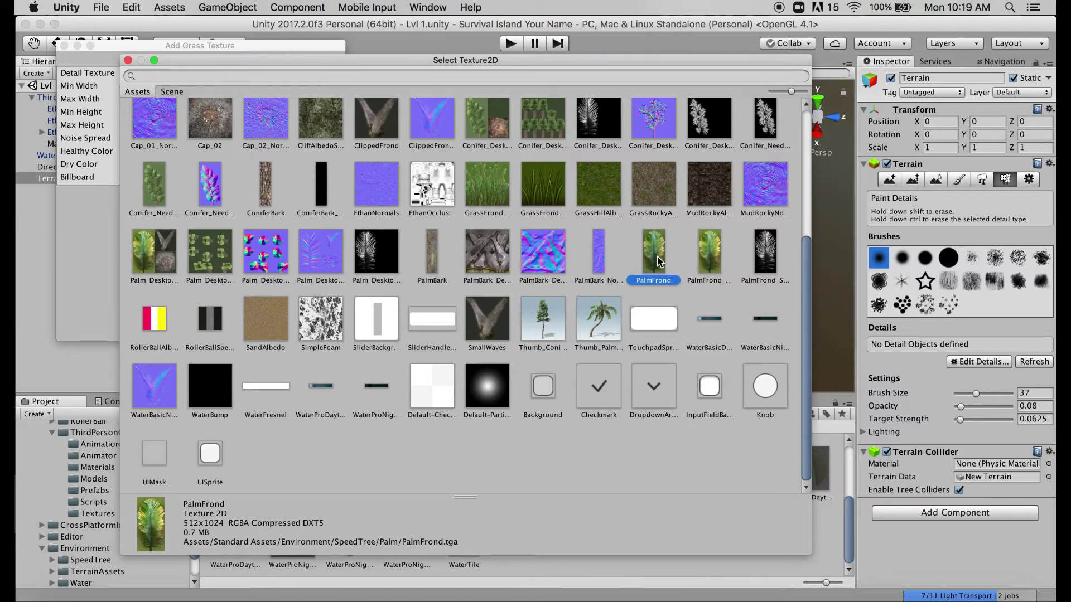
double_click(658, 261)
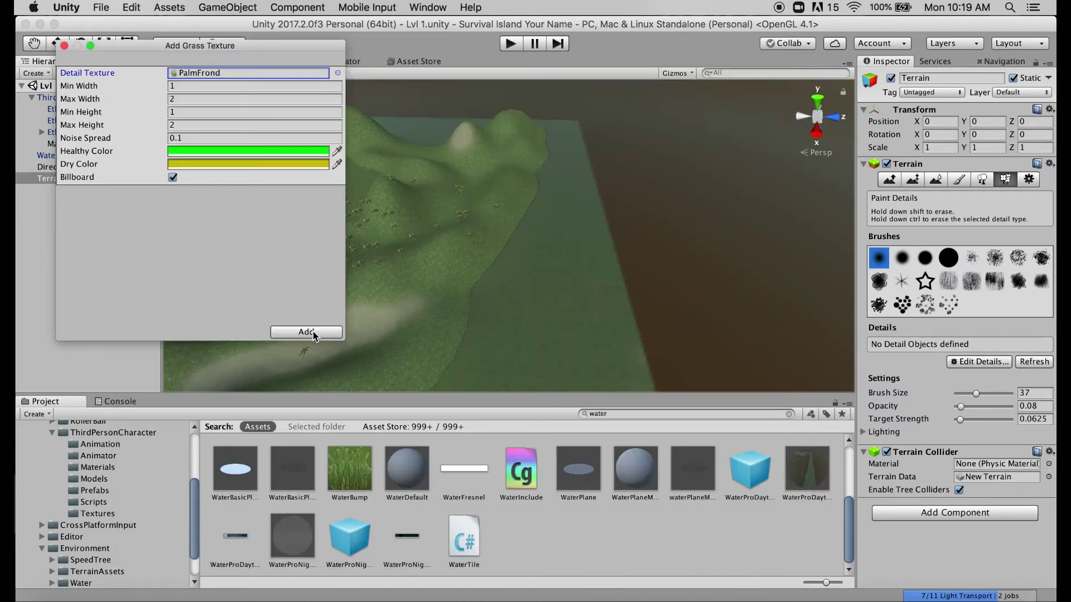
click(309, 333)
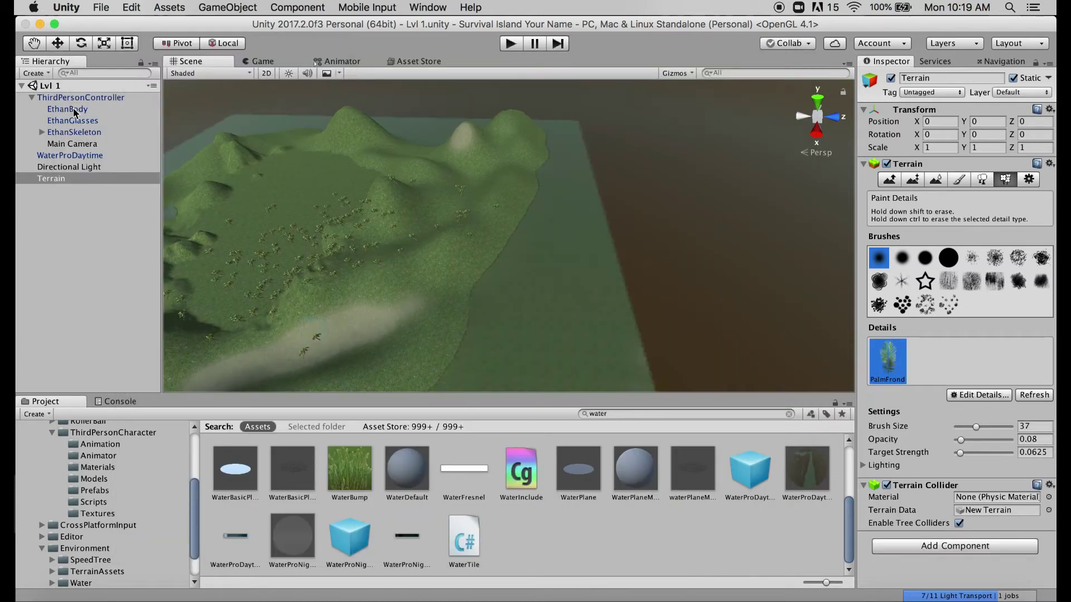
- Focus on the ThirdPersonController and paint a patch of PalmFrond details on the terrain around the character
double_click(76, 96)
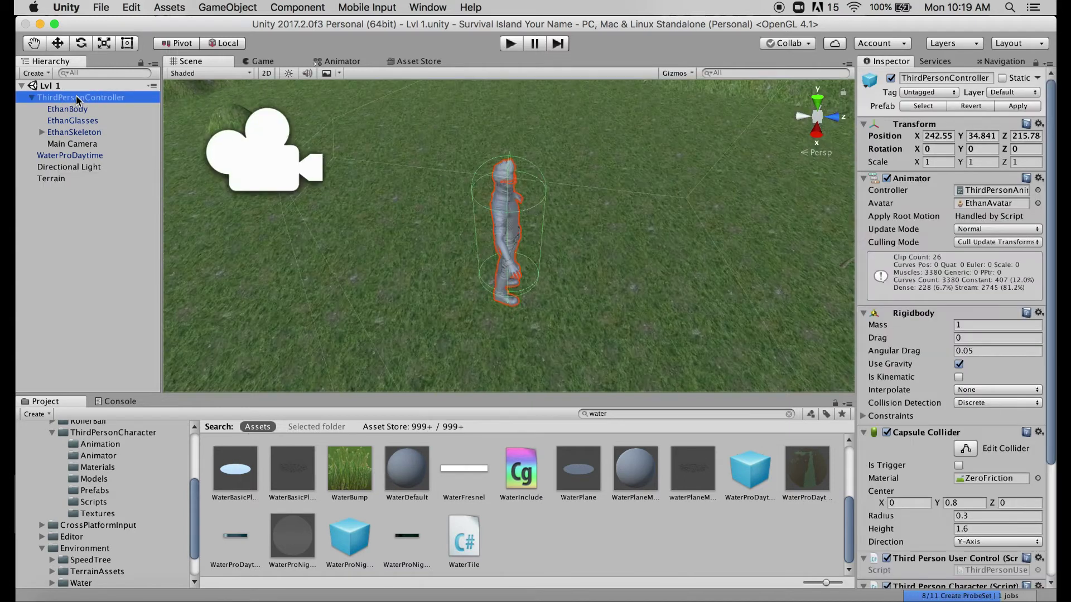
scroll(504, 215, down, 10)
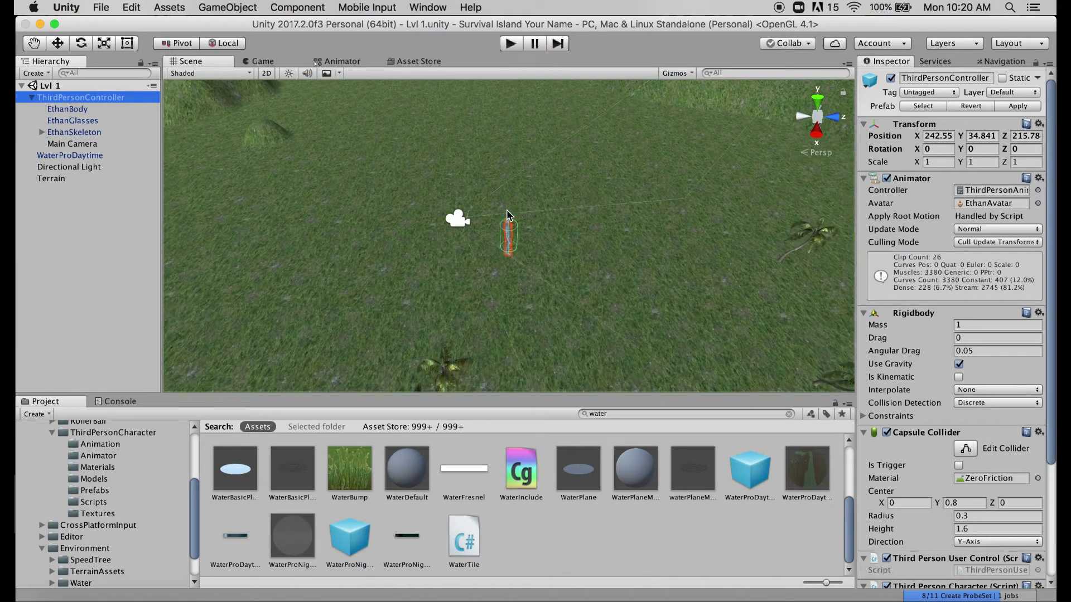
click(508, 215)
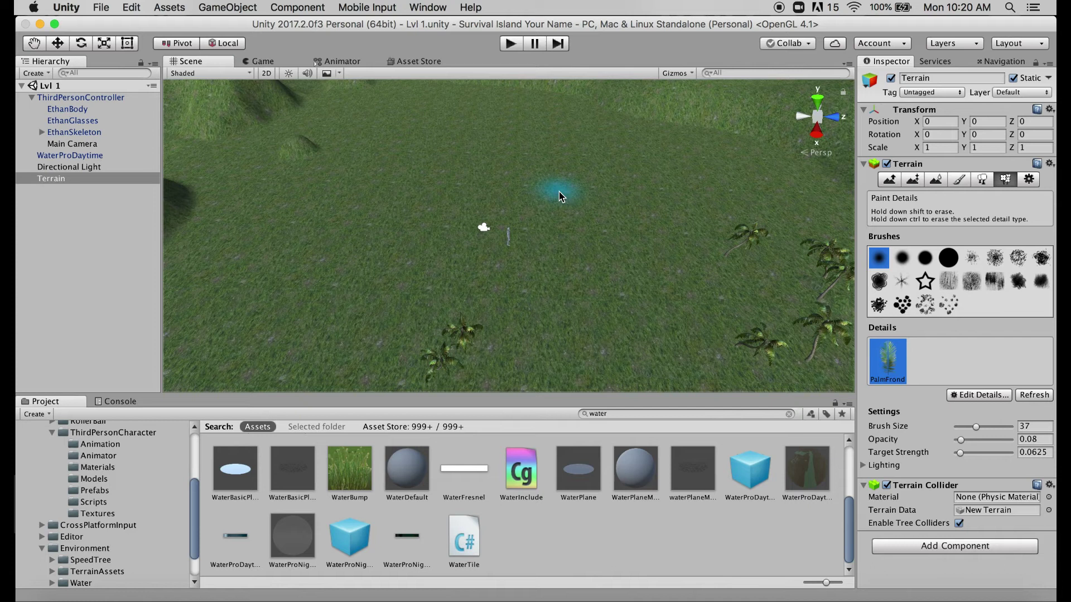
mouse_move(539, 191)
mouse_down()
mouse_move(633, 251)
mouse_move(674, 299)
mouse_move(598, 255)
mouse_move(527, 234)
mouse_move(636, 318)
mouse_move(485, 268)
mouse_move(522, 339)
mouse_move(611, 379)
mouse_move(747, 301)
mouse_move(647, 235)
mouse_move(471, 240)
mouse_move(490, 265)
mouse_up()
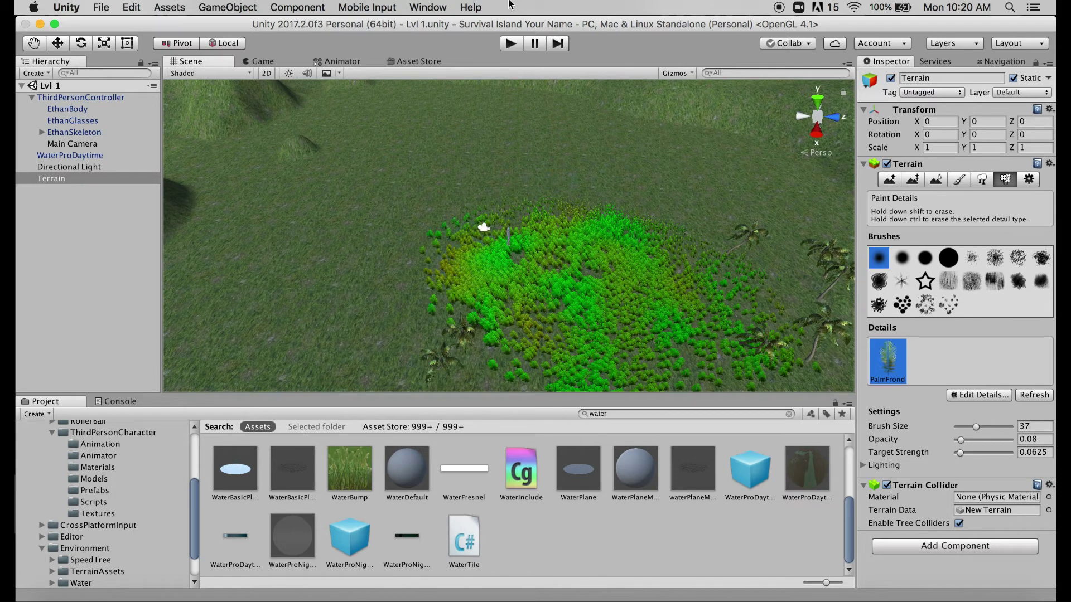
- Test-run the game, walking the character through the painted palm fronds, and stop it
click(510, 45)
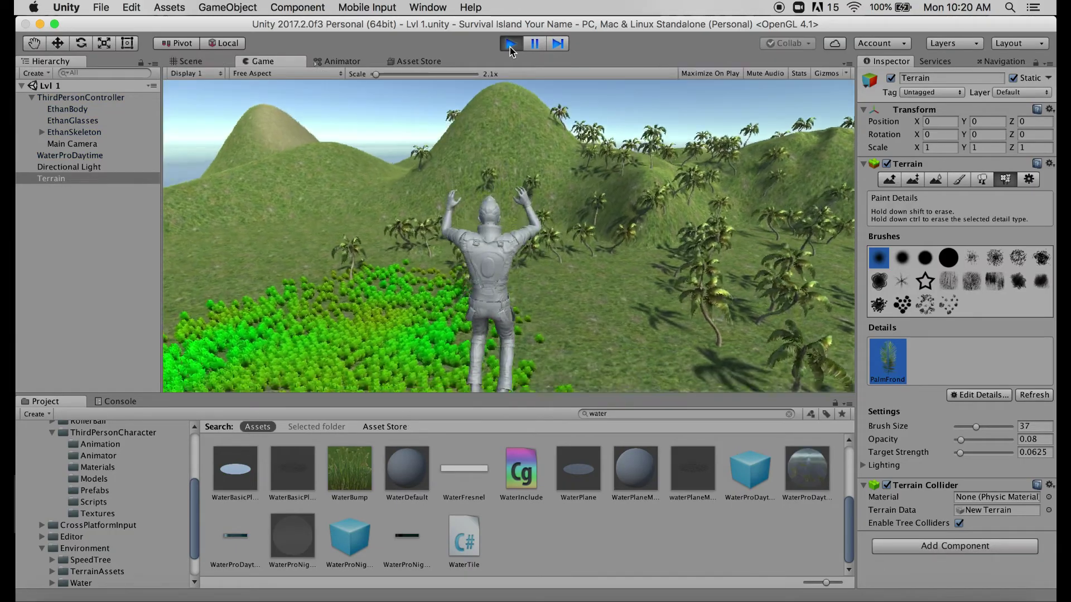
key(w)
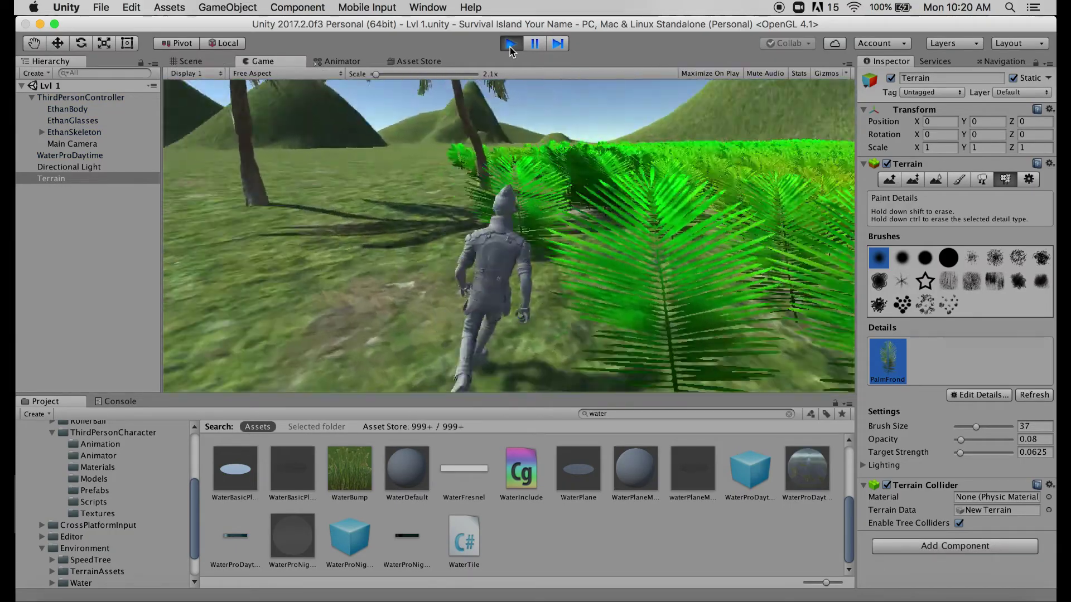
key(w)
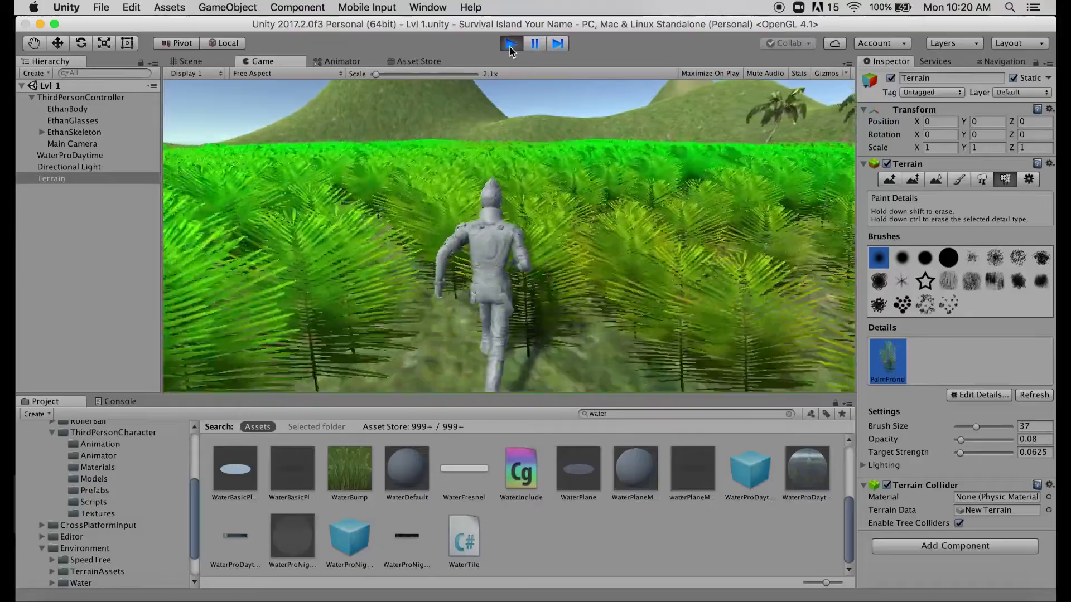
key(w)
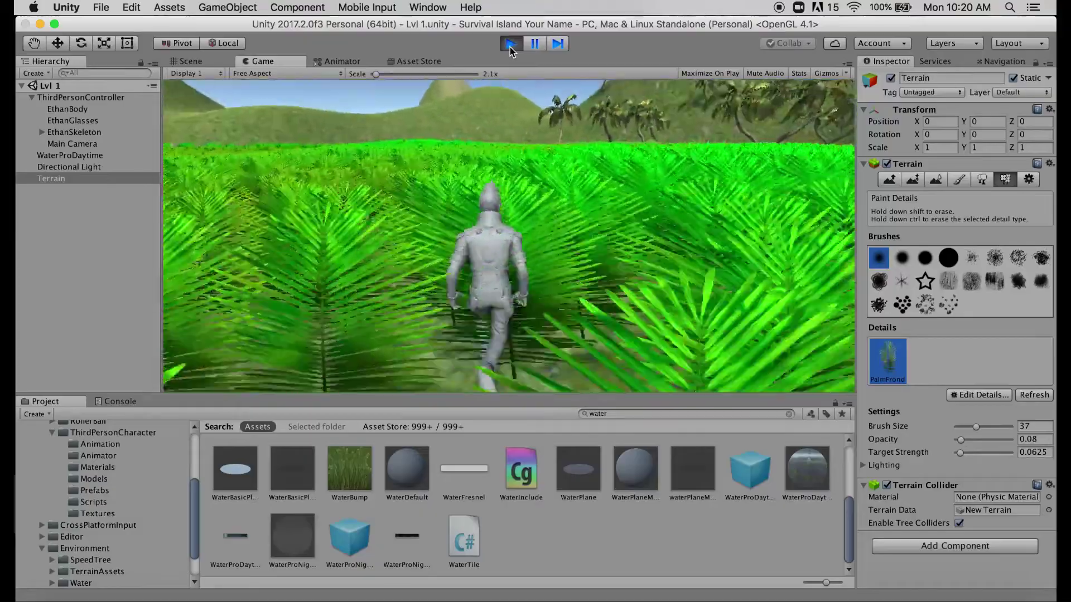
key(w)
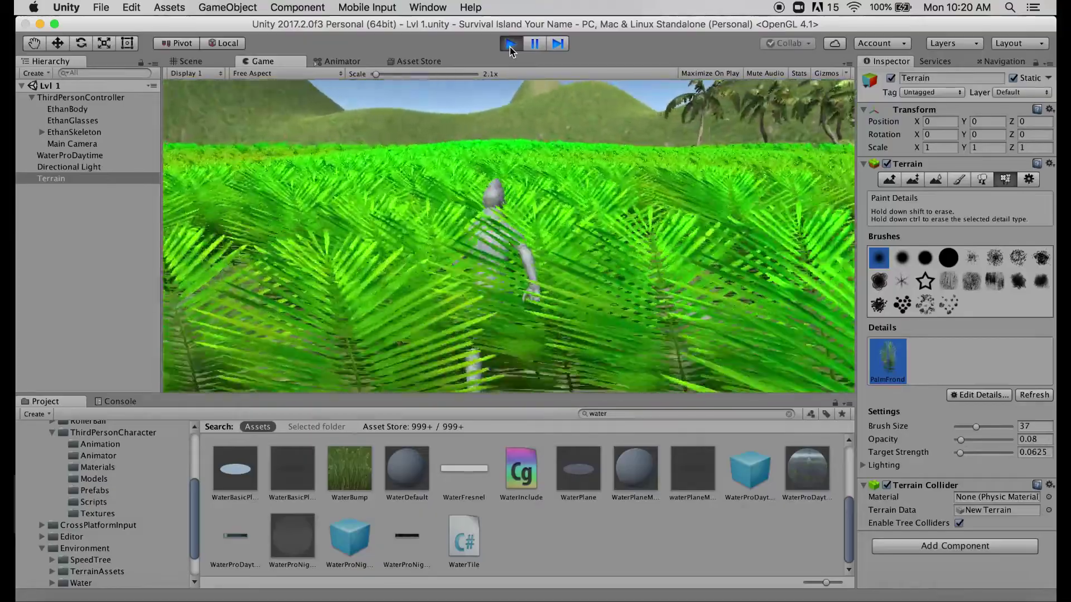
key(w)
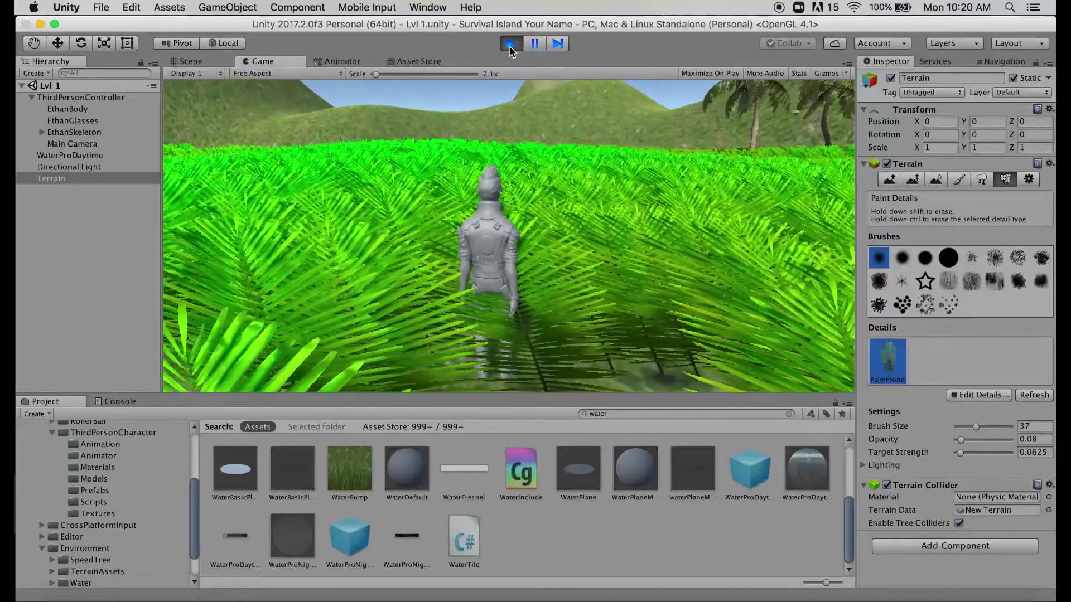
click(510, 46)
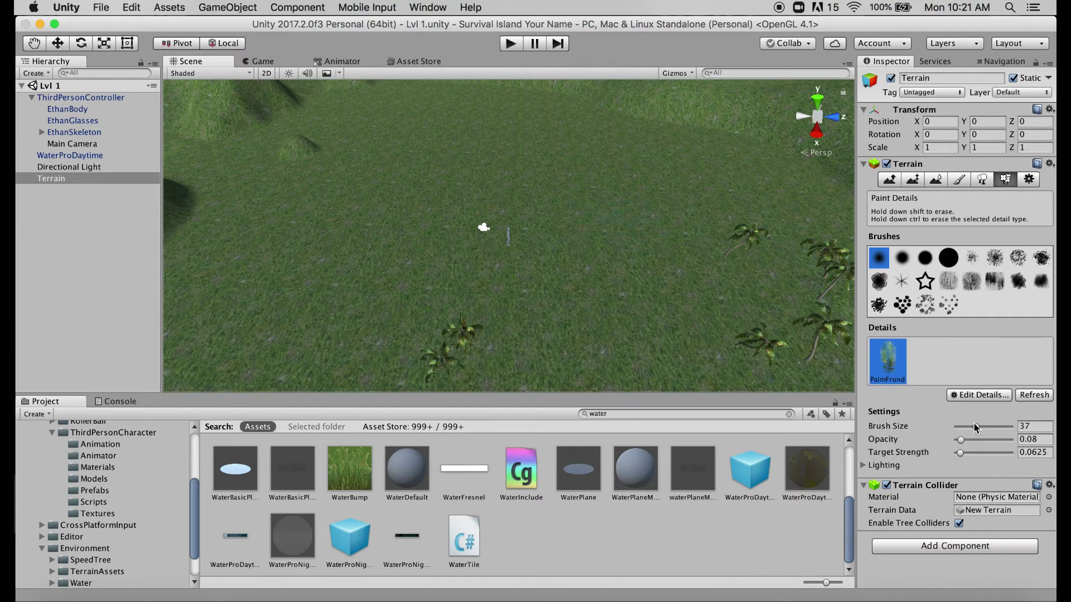
- Enlarge the detail brush to size 88 and paint PalmFrond details across the ground from the character to the nearby palm trees
drag(976, 426, 1004, 427)
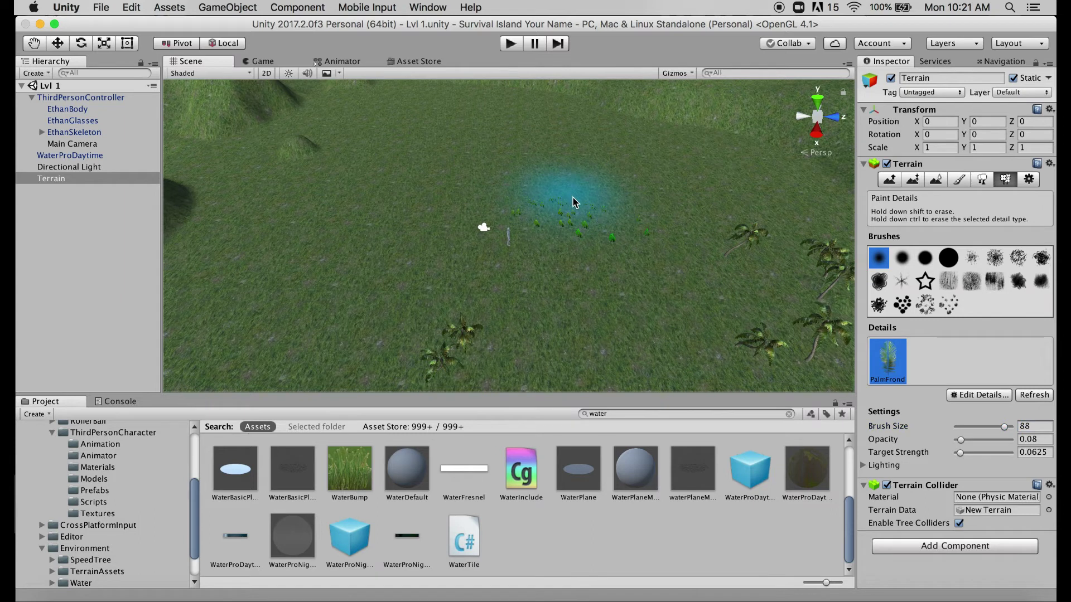
mouse_move(573, 201)
mouse_down()
mouse_move(590, 299)
mouse_move(577, 306)
mouse_move(648, 315)
mouse_move(765, 301)
mouse_move(807, 357)
mouse_up()
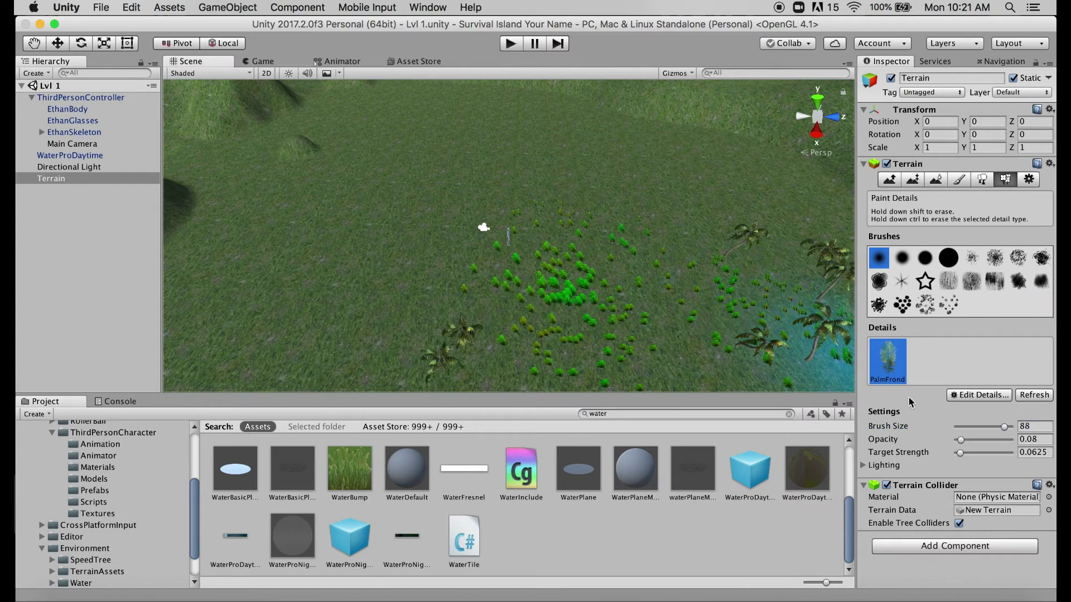
- Test-run the game, running the character through the widened field of palm fronds, and stop it
click(519, 47)
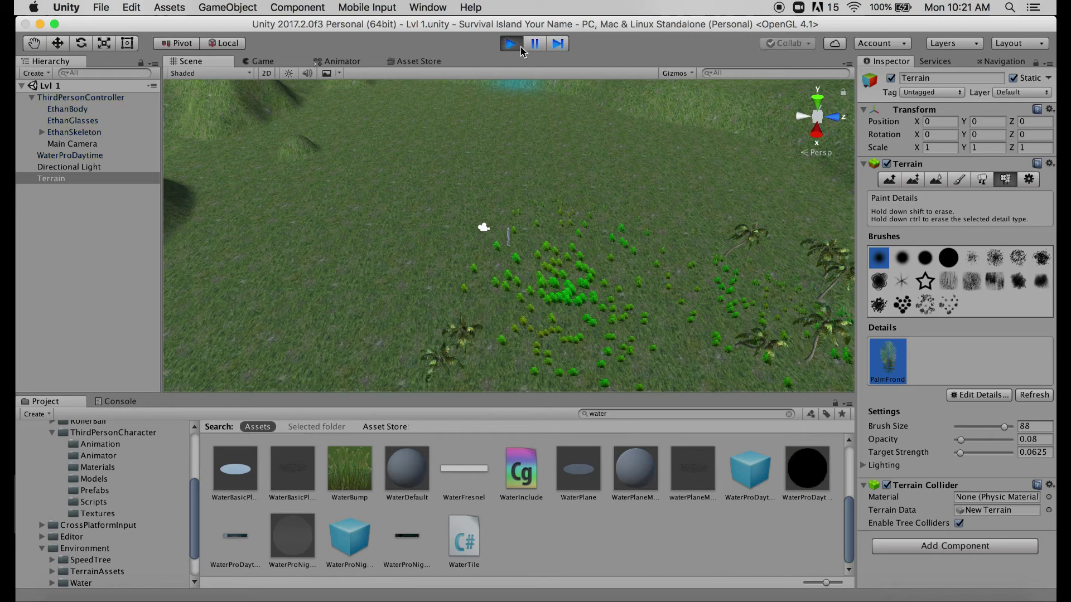
key(w)
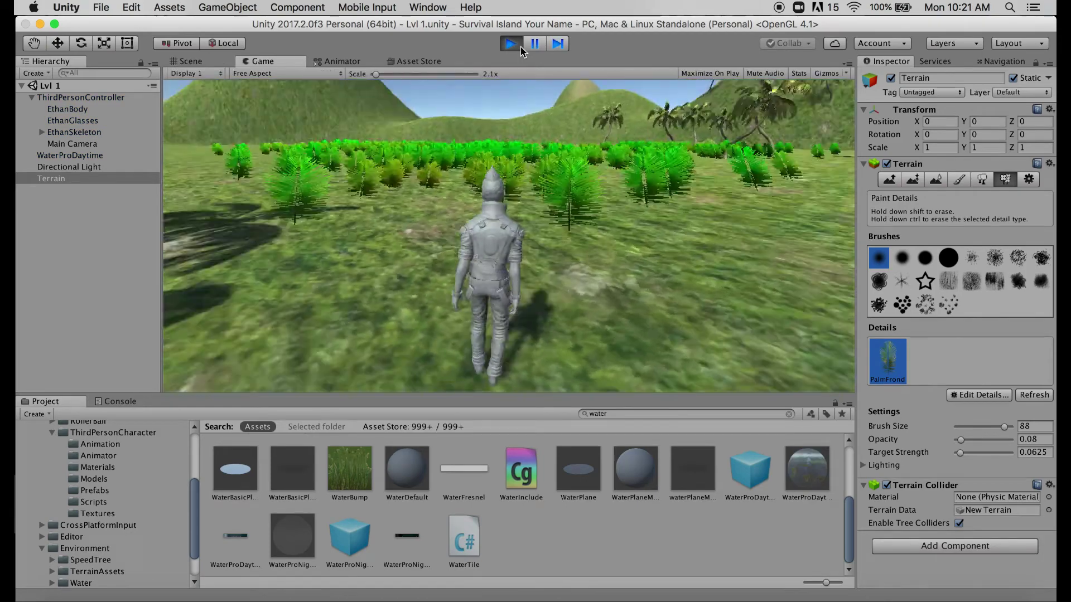
key(w)
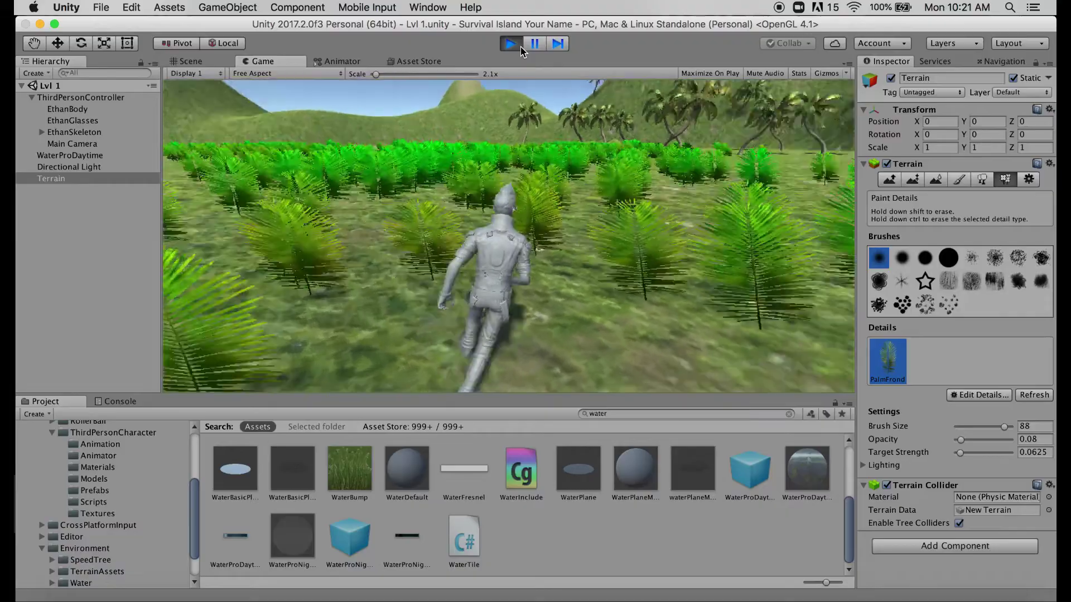
key(w)
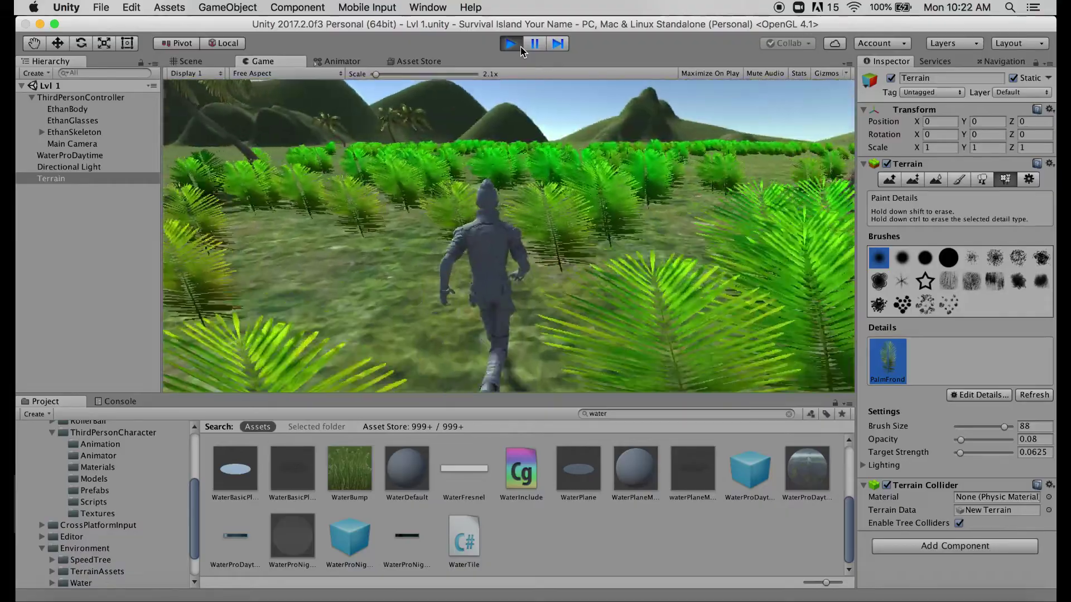
key(w)
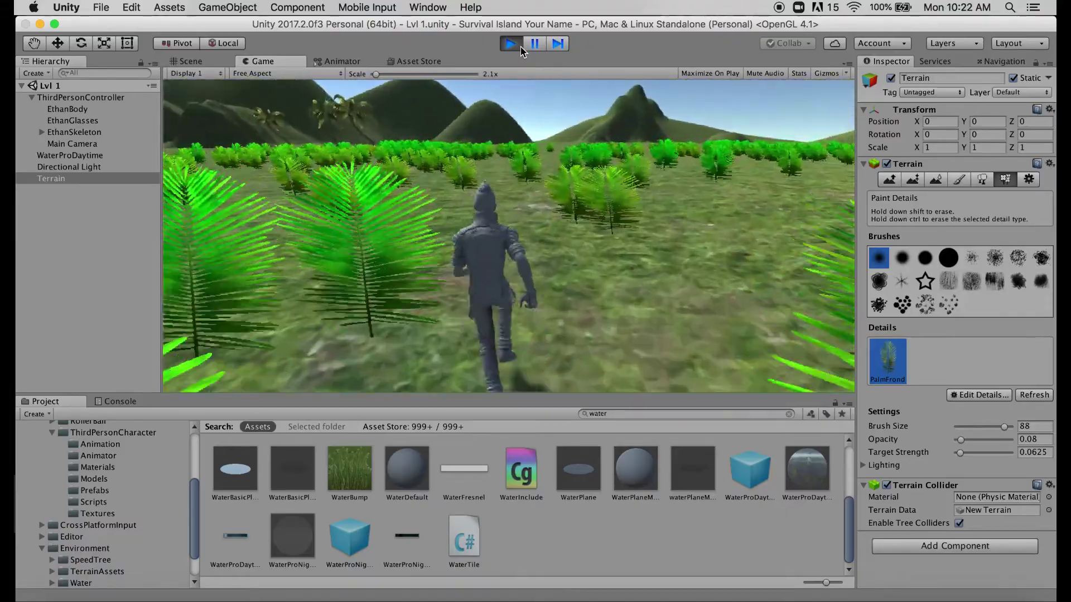
key(w)
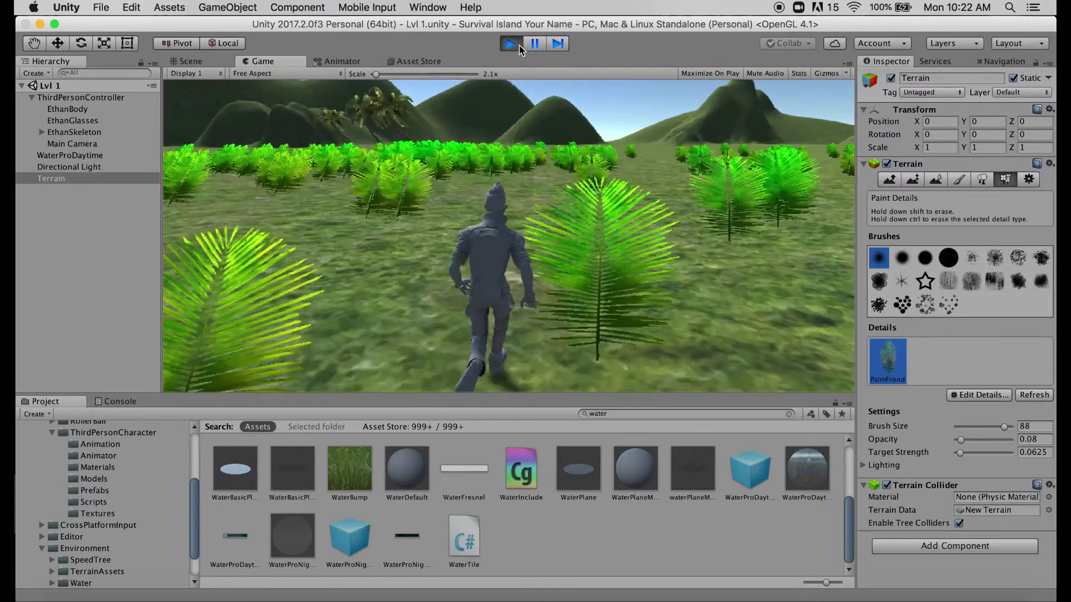
click(520, 47)
- Add GrassFrond01AlbedoAlpha as a second grass texture in the terrain's details
click(992, 396)
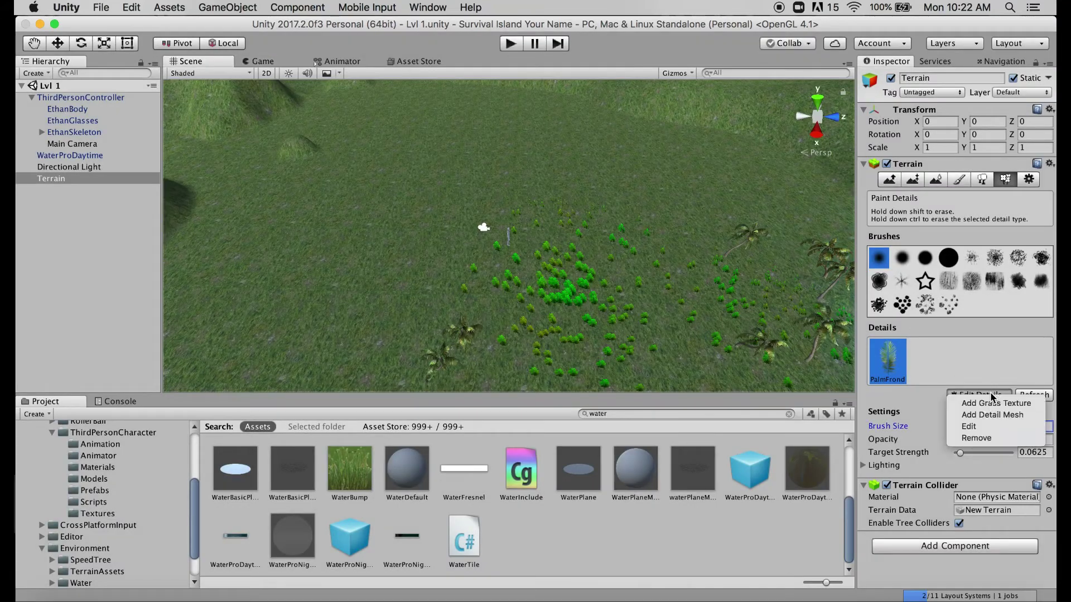
click(976, 405)
click(337, 73)
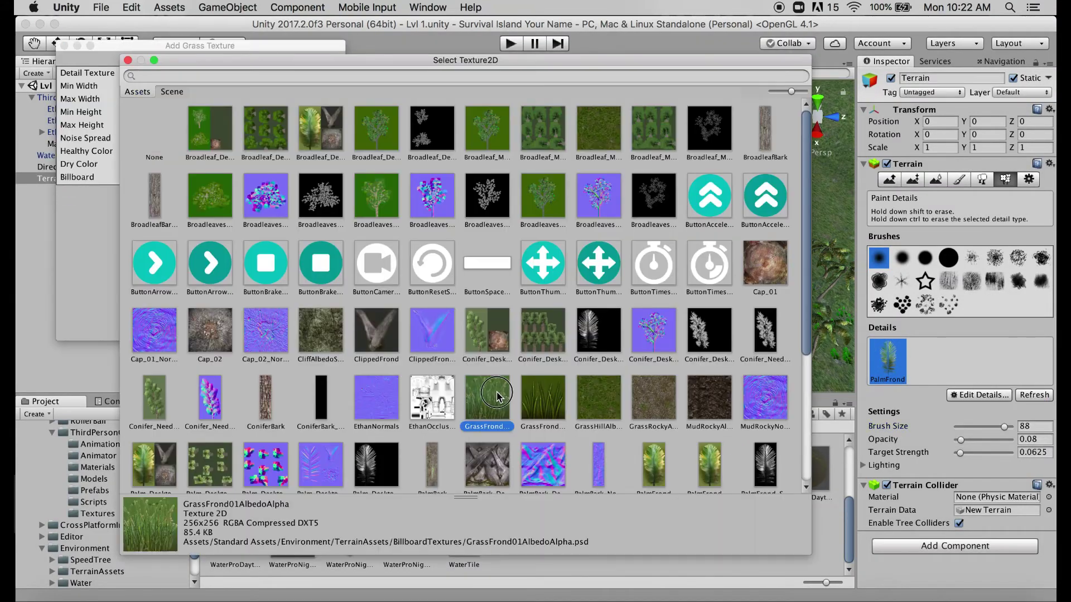
double_click(496, 395)
click(306, 332)
- Test-run the game, running the character through the mixed grass and palm fronds, and stop it
key(super+p)
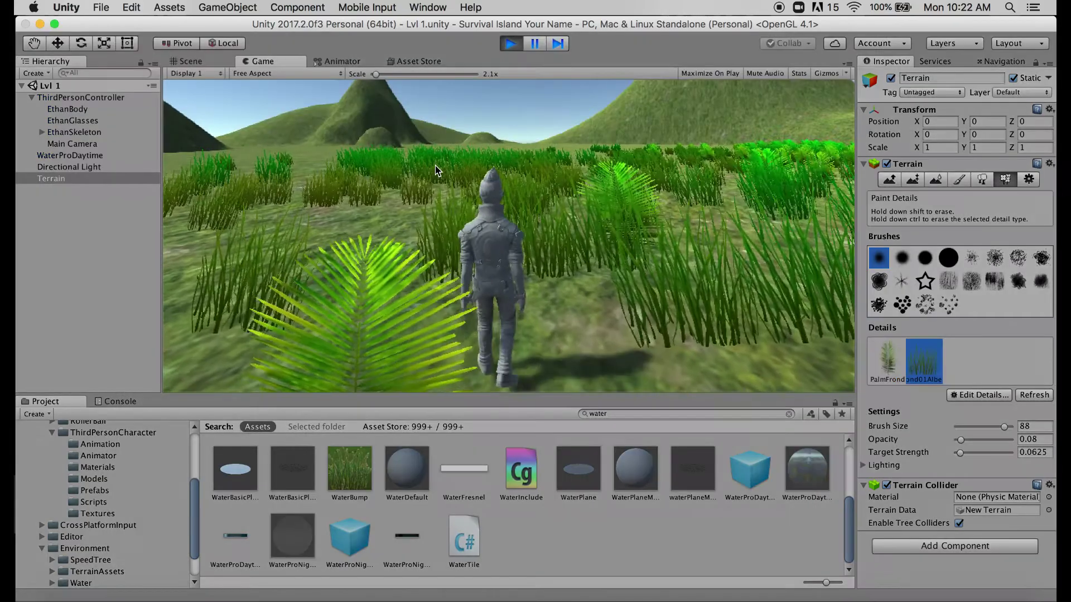
key(w)
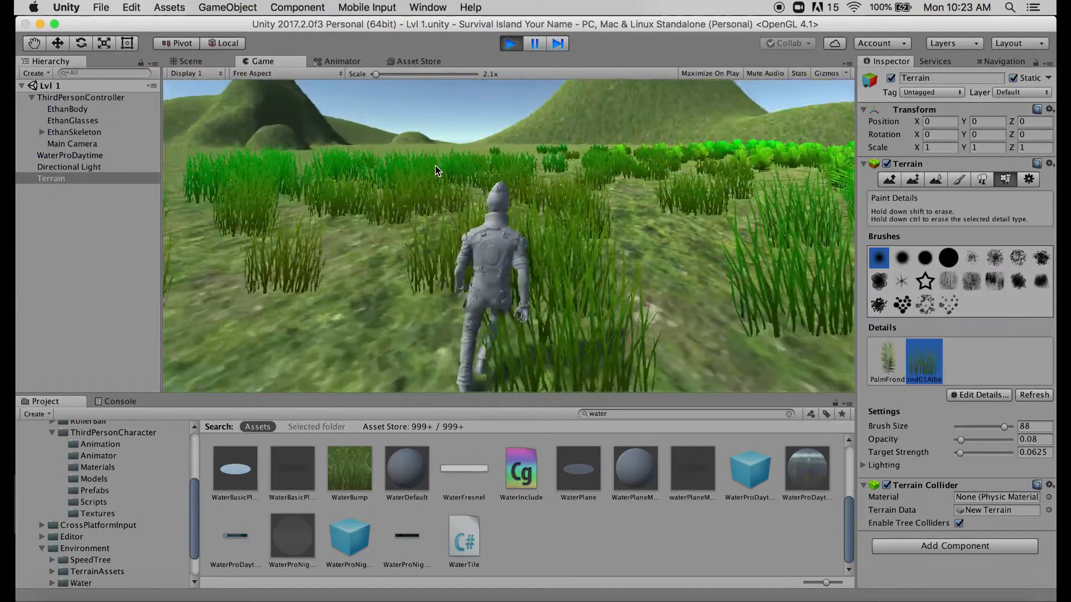
key(w)
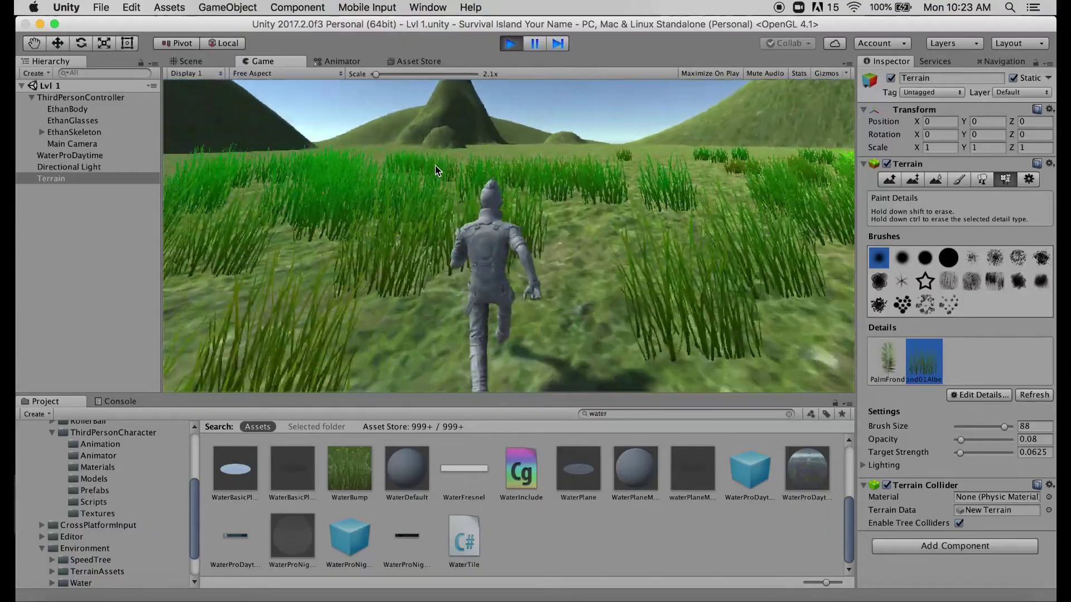
key(w)
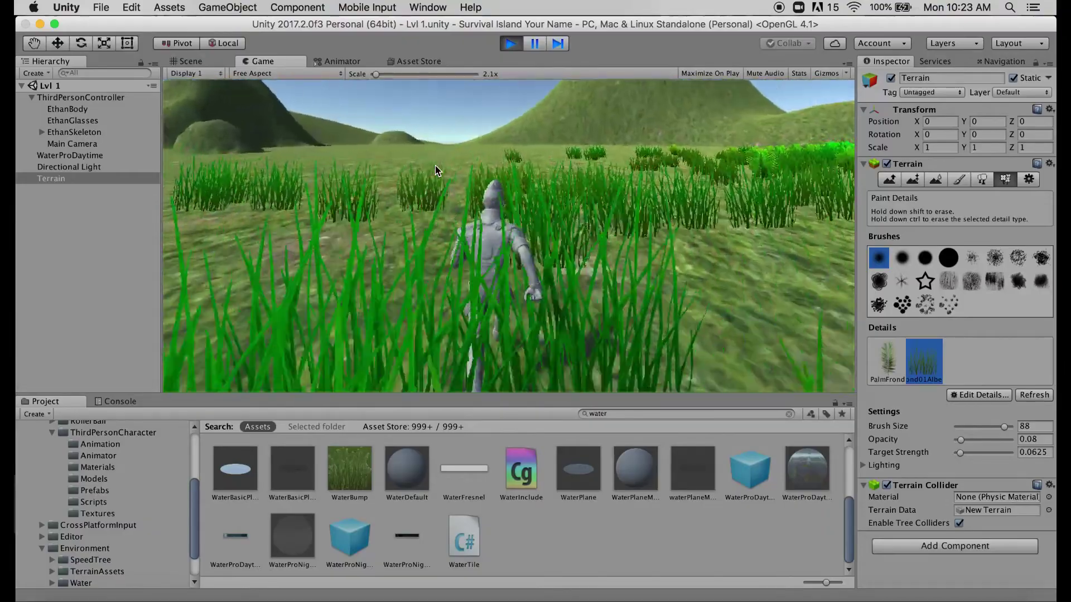
key(w)
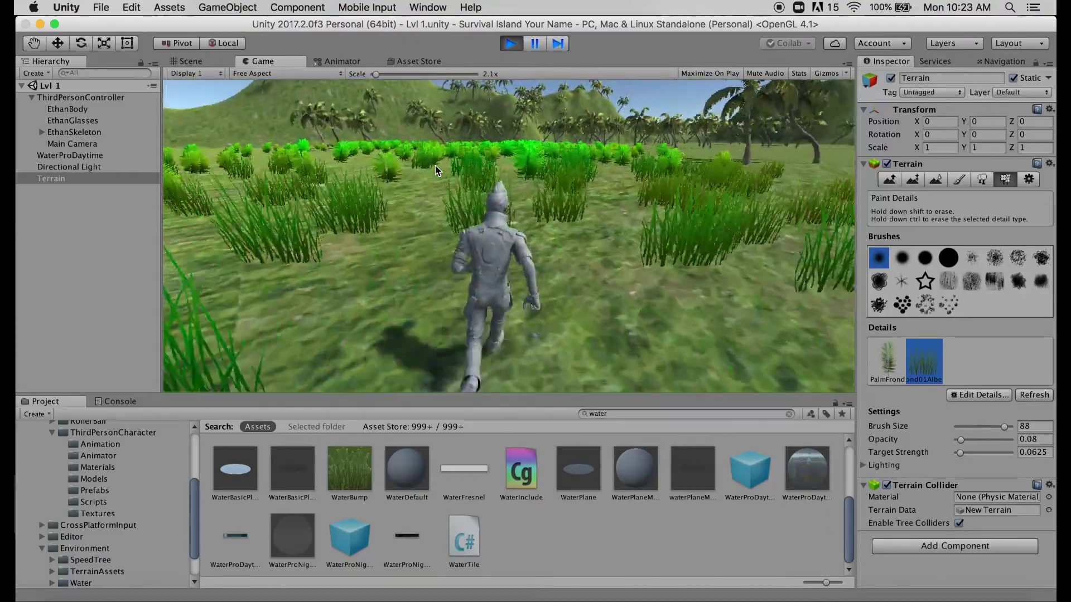
key(w)
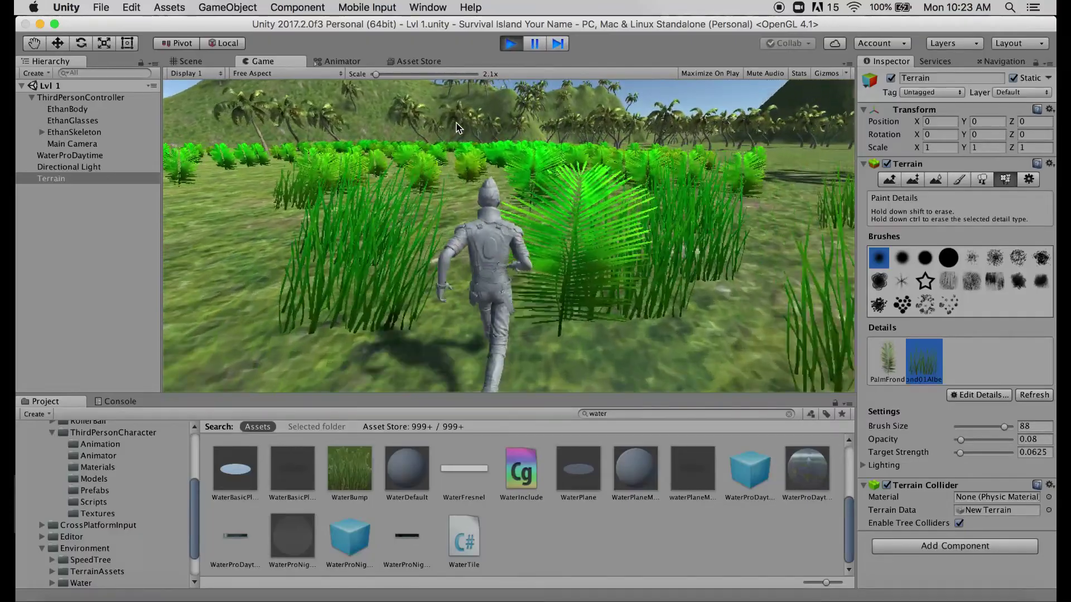
key(super+p)
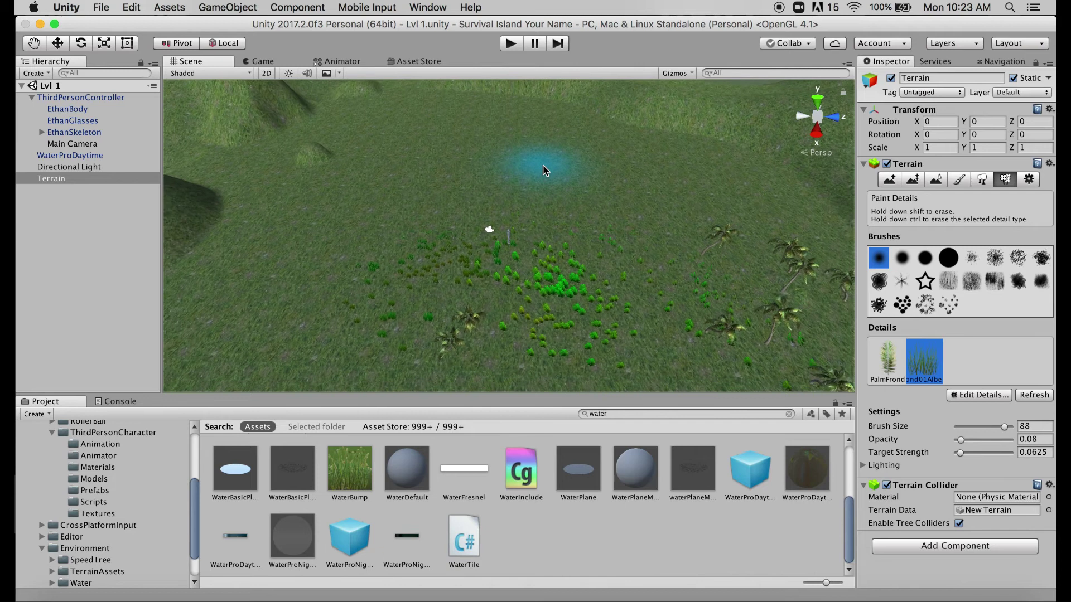
- Examine how the painted grass and palm fronds display in the scene at close range and from far above the island
scroll(544, 170, down, 3)
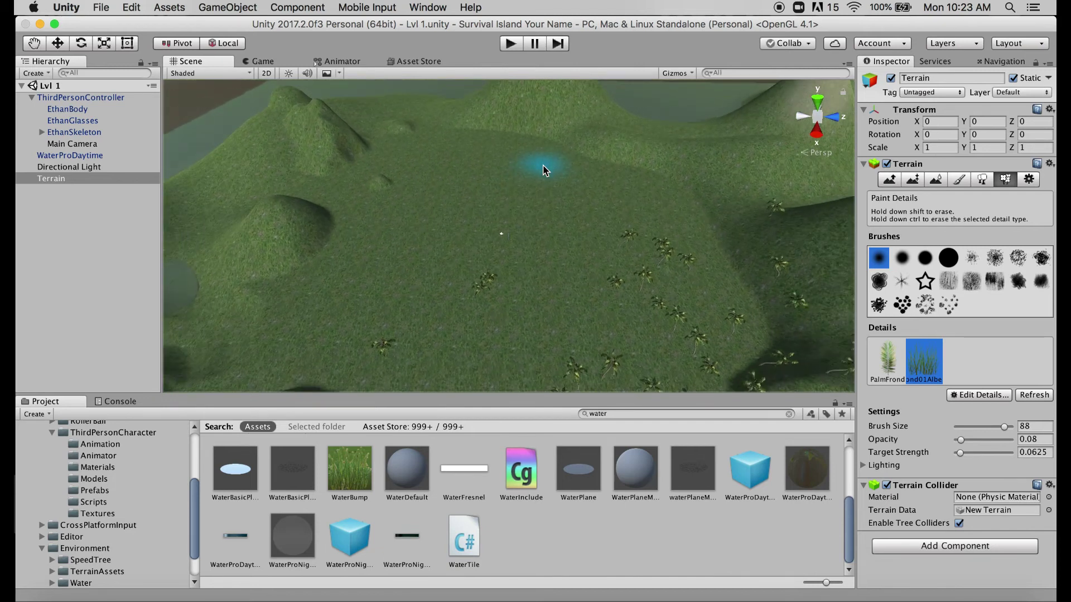
scroll(535, 234, up, 3)
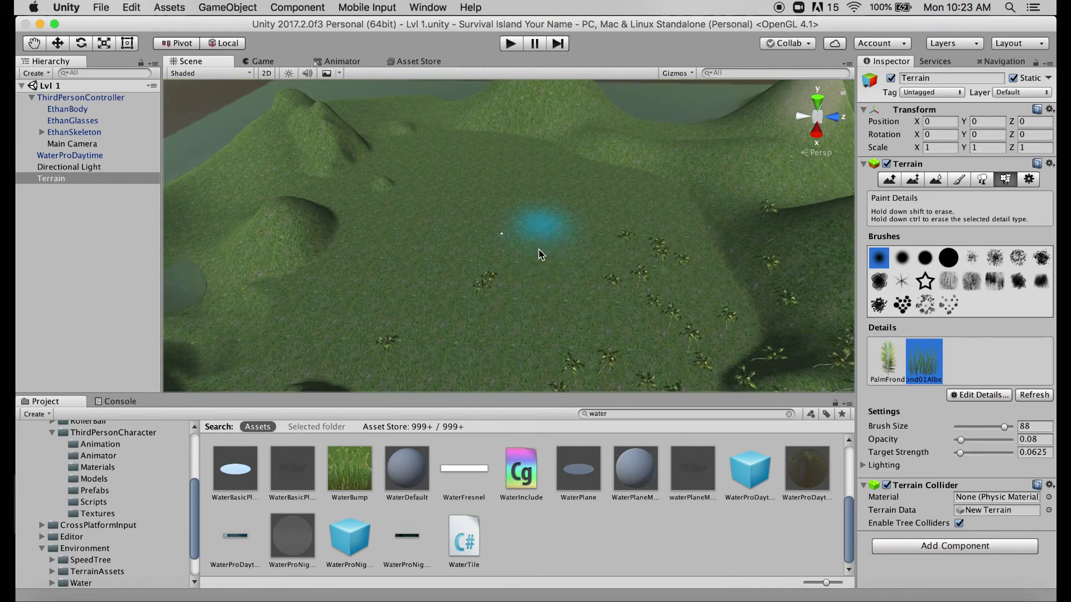
drag(546, 243, 546, 249)
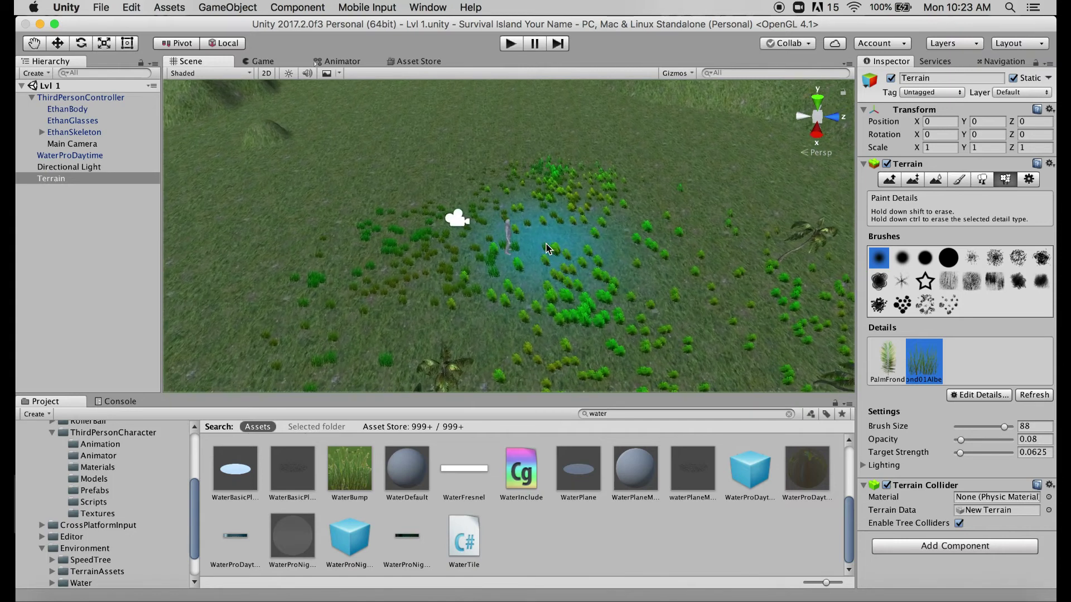
scroll(547, 249, up, 5)
scroll(546, 248, up, 5)
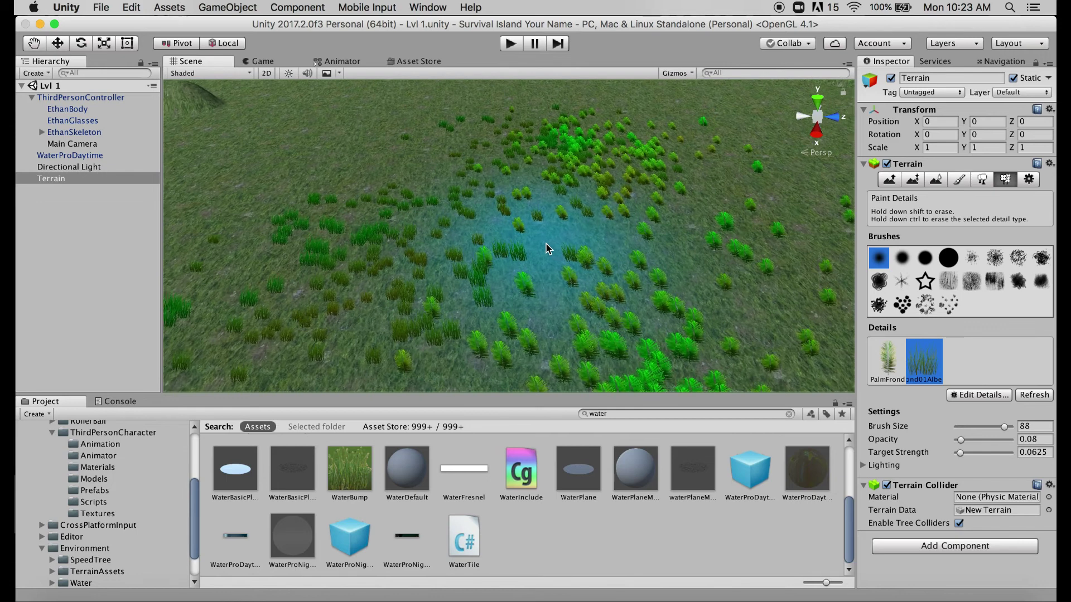
scroll(547, 249, down, 8)
scroll(546, 248, down, 10)
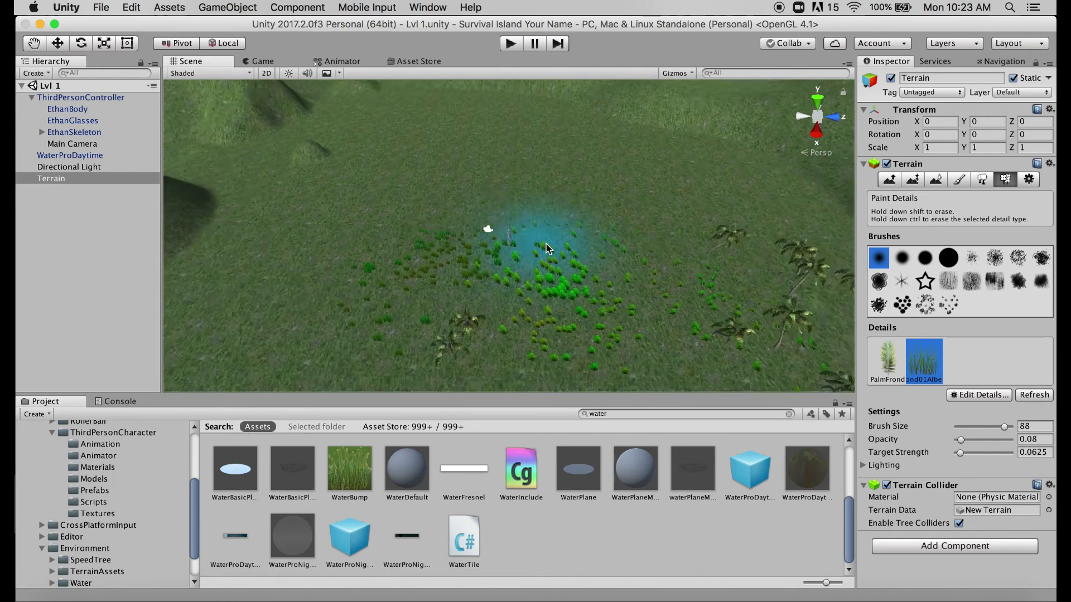
scroll(546, 249, up, 4)
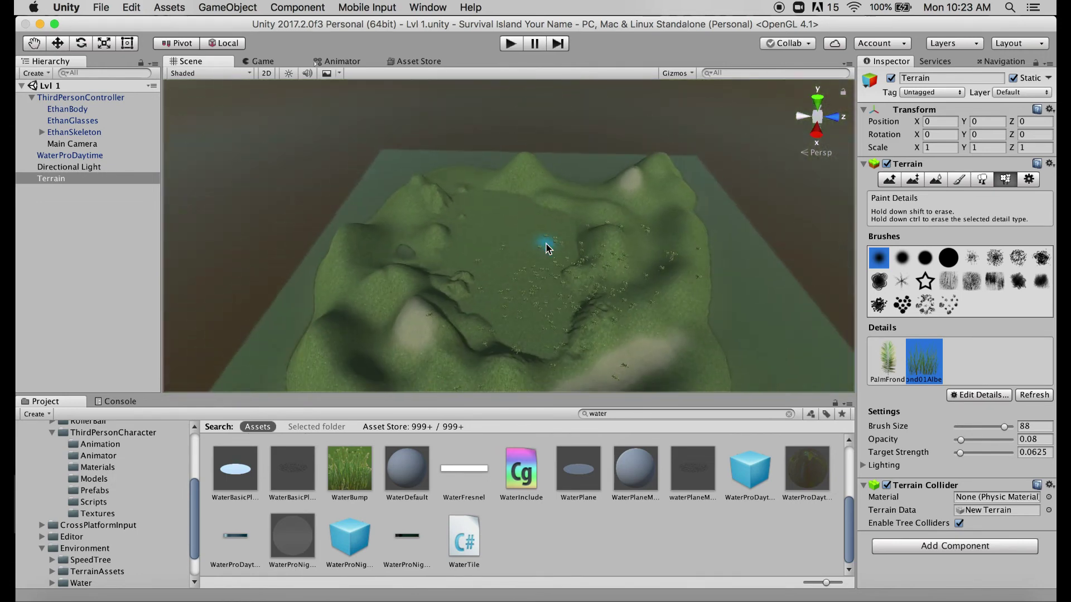
scroll(547, 249, up, 2)
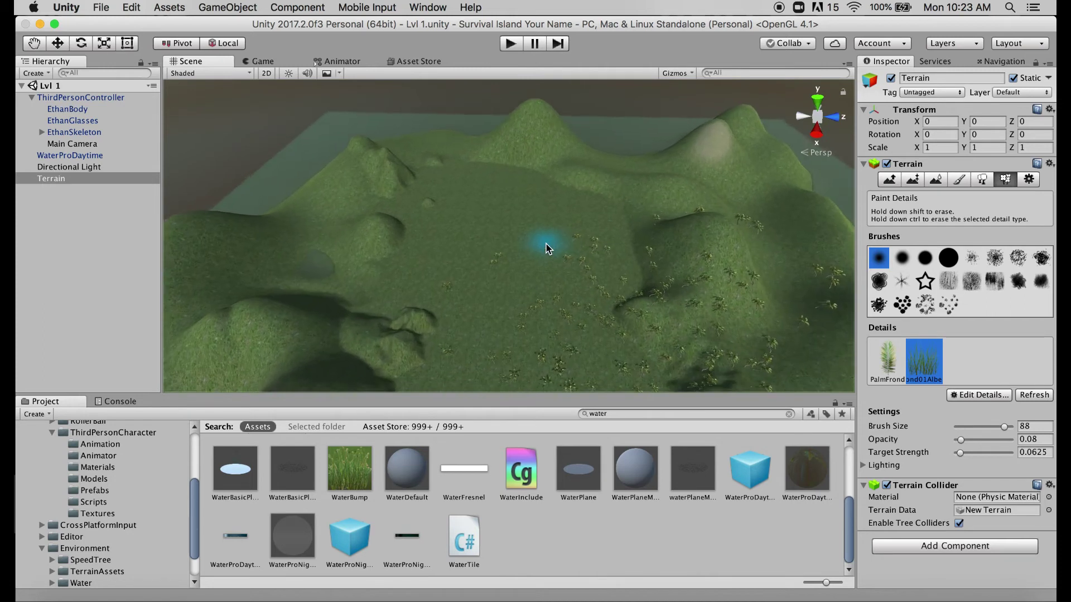
scroll(546, 249, up, 4)
scroll(546, 249, down, 2)
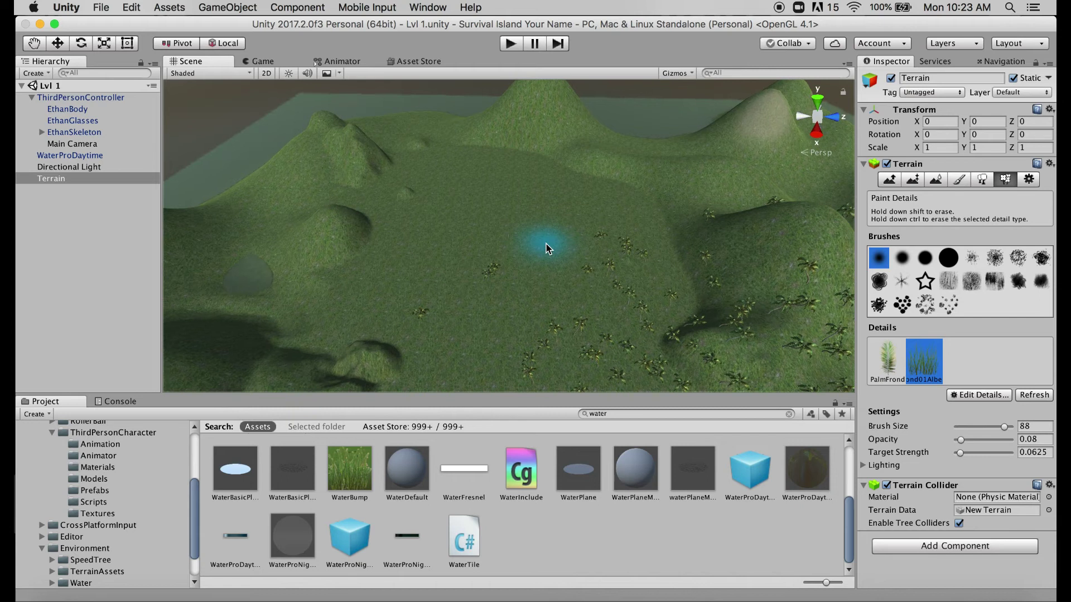
scroll(546, 249, up, 6)
scroll(546, 248, up, 6)
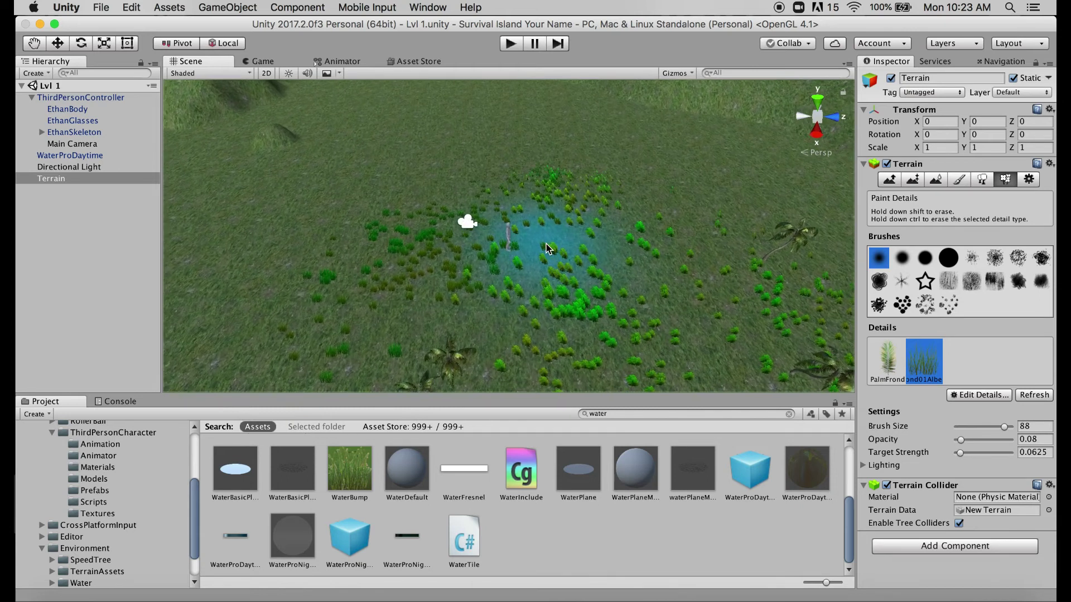
scroll(546, 249, down, 10)
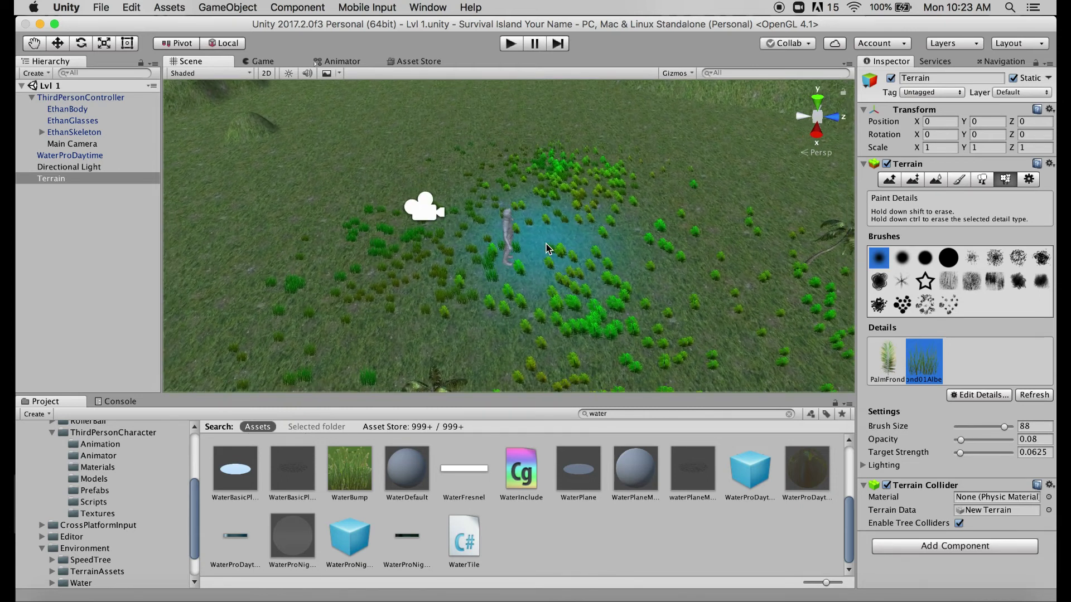
scroll(546, 249, down, 3)
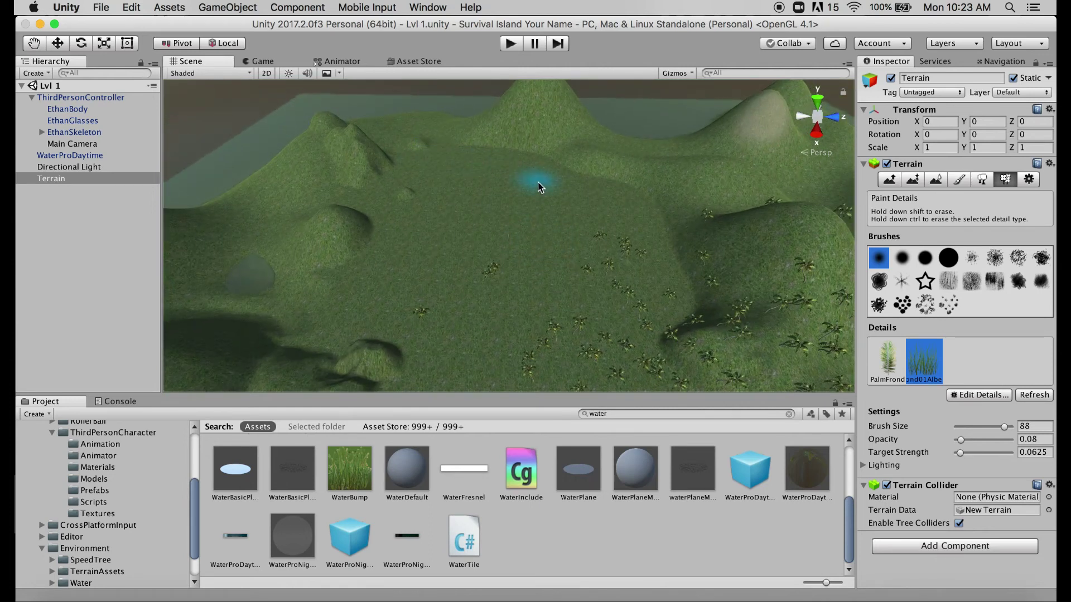
- Switch to the Hand tool and inspect the painted foliage patches up close, as well as the whole island from a distance
scroll(460, 144, up, 15)
key(q)
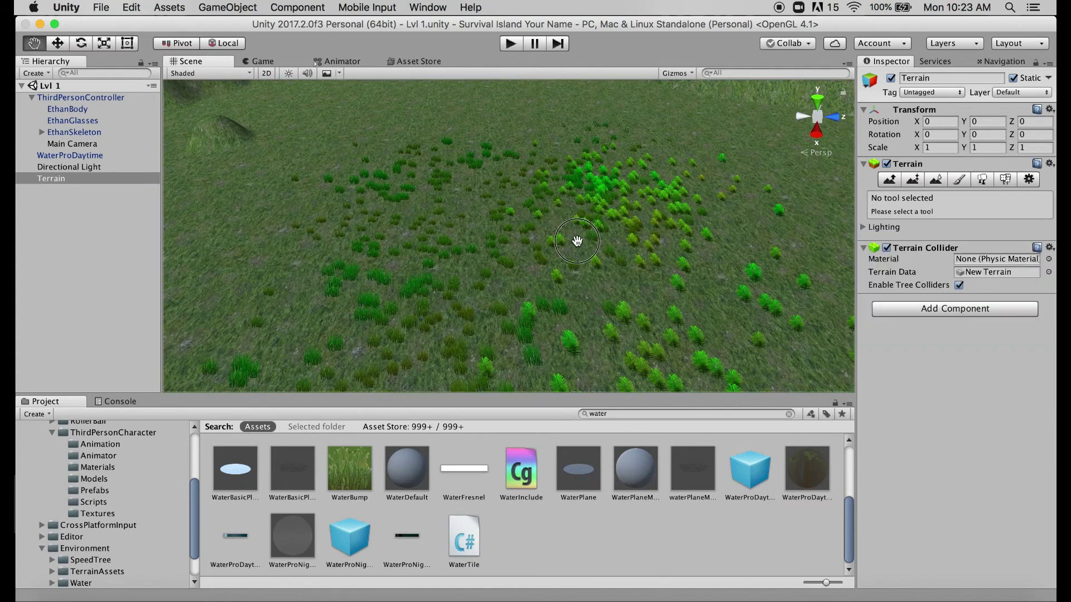
click(608, 417)
scroll(597, 248, down, 2)
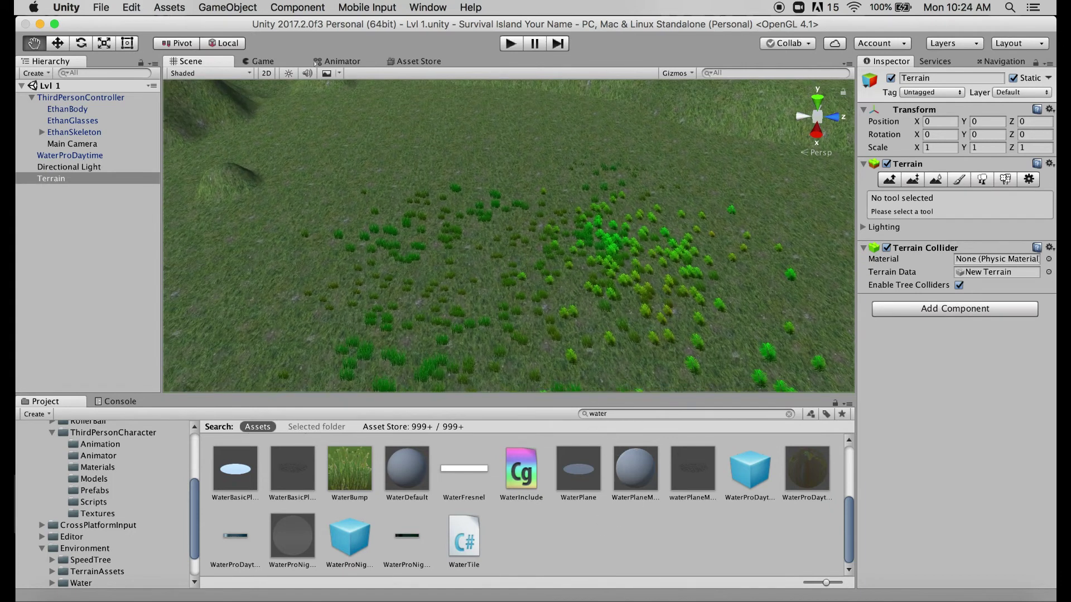
scroll(375, 179, down, 5)
scroll(376, 179, up, 8)
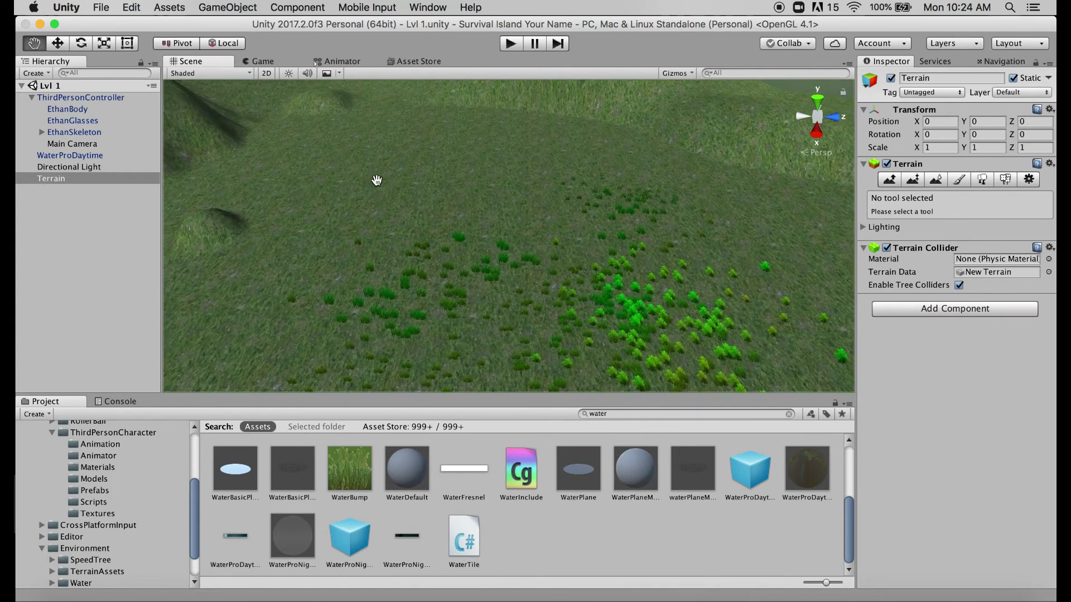
scroll(377, 179, down, 8)
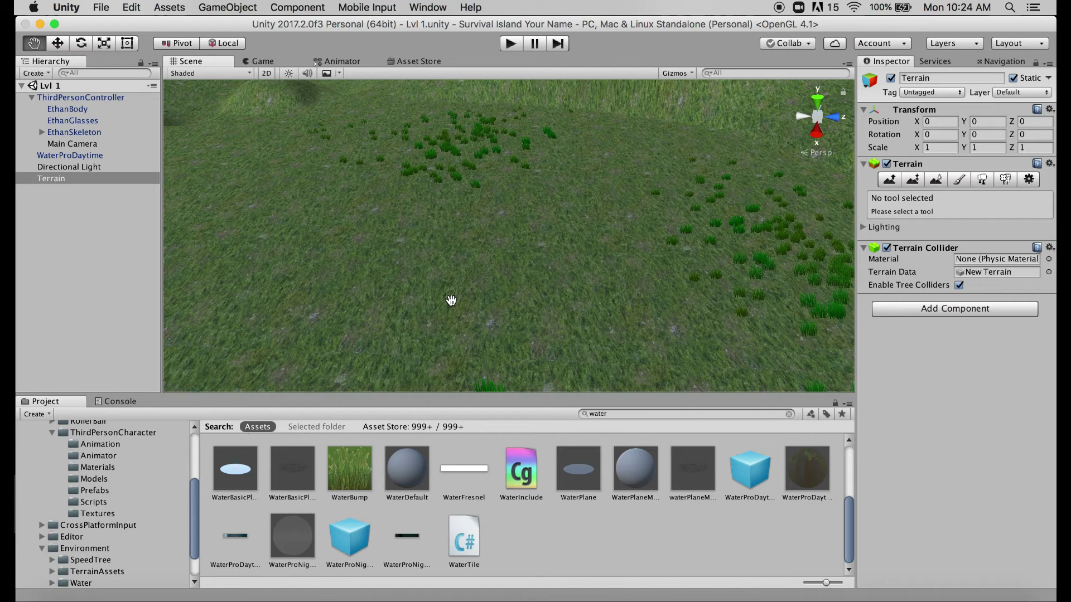
scroll(451, 300, down, 10)
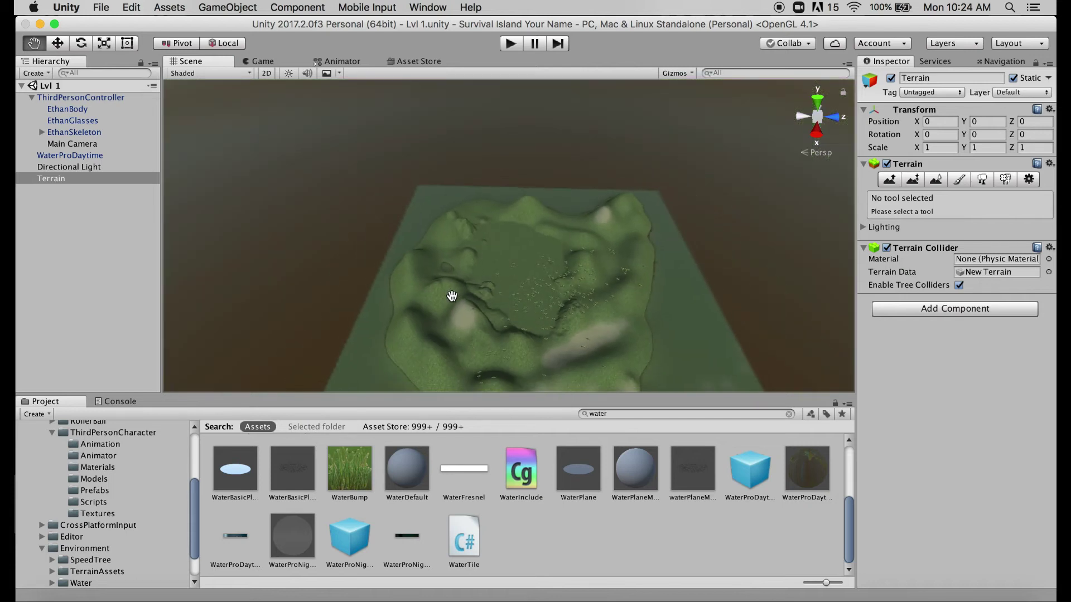
scroll(451, 296, up, 2)
scroll(452, 295, down, 4)
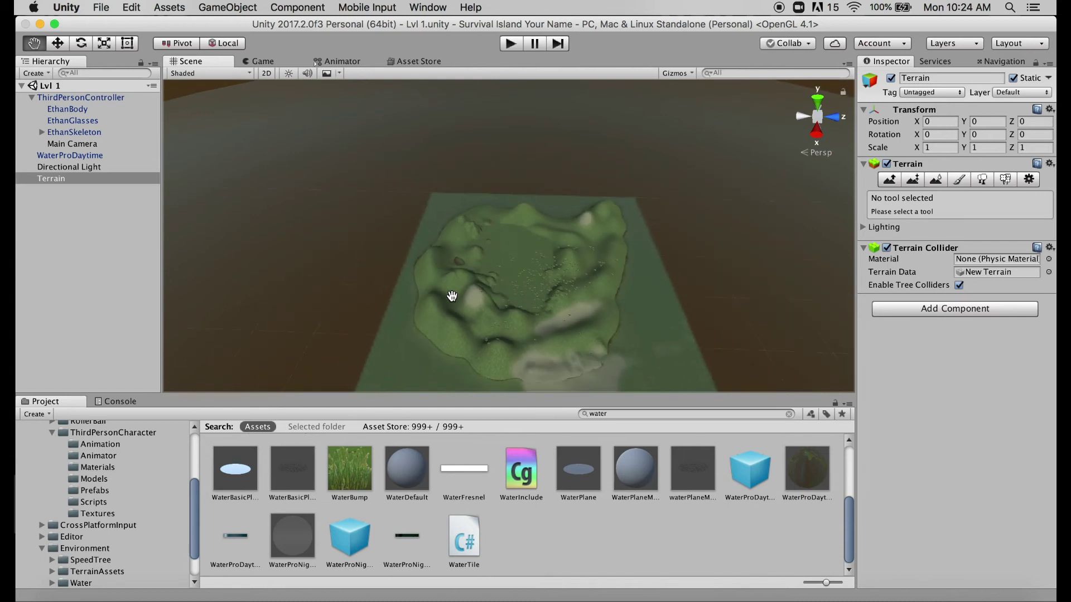